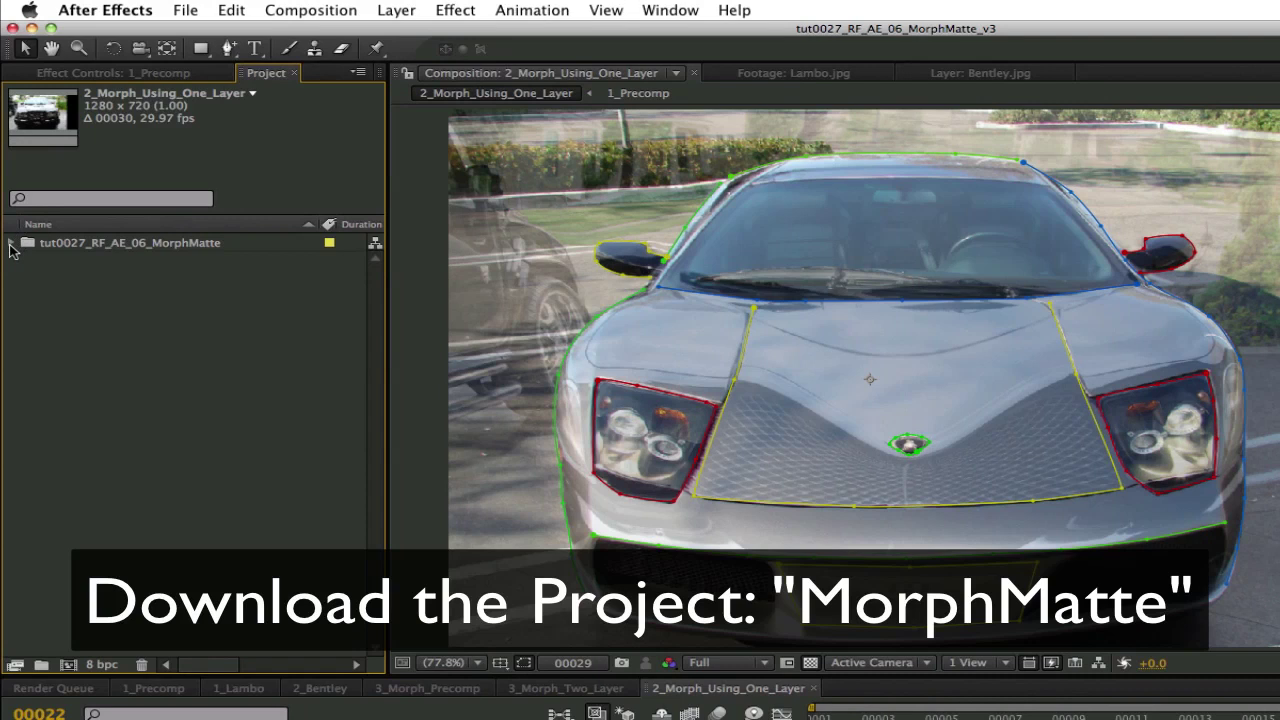
- Expand the project root folder and the Cars with matte folder in the Project panel
{"action": "left_click", "coordinate": [11, 244]}
{"action": "left_click", "coordinate": [32, 261]}
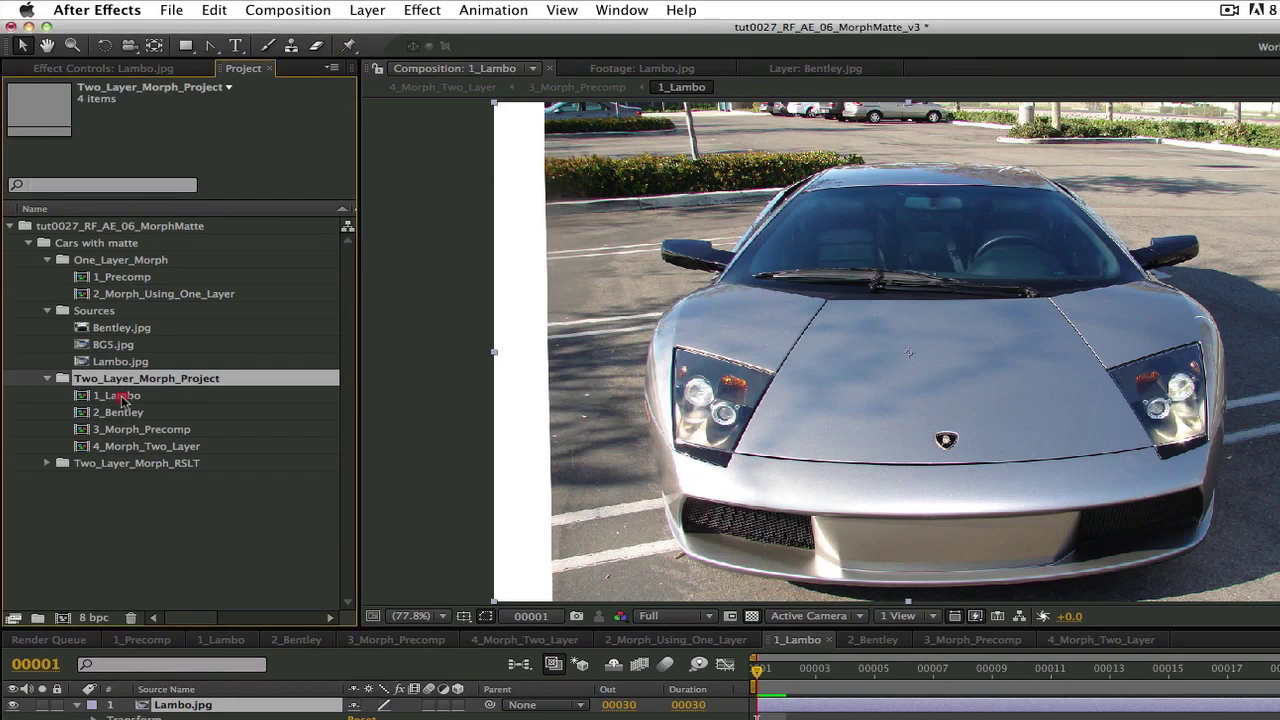
- In 1_Lambo, start a Pen mask along the Lamborghini's roofline, right mirror and right side
{"action": "left_click", "coordinate": [128, 399]}
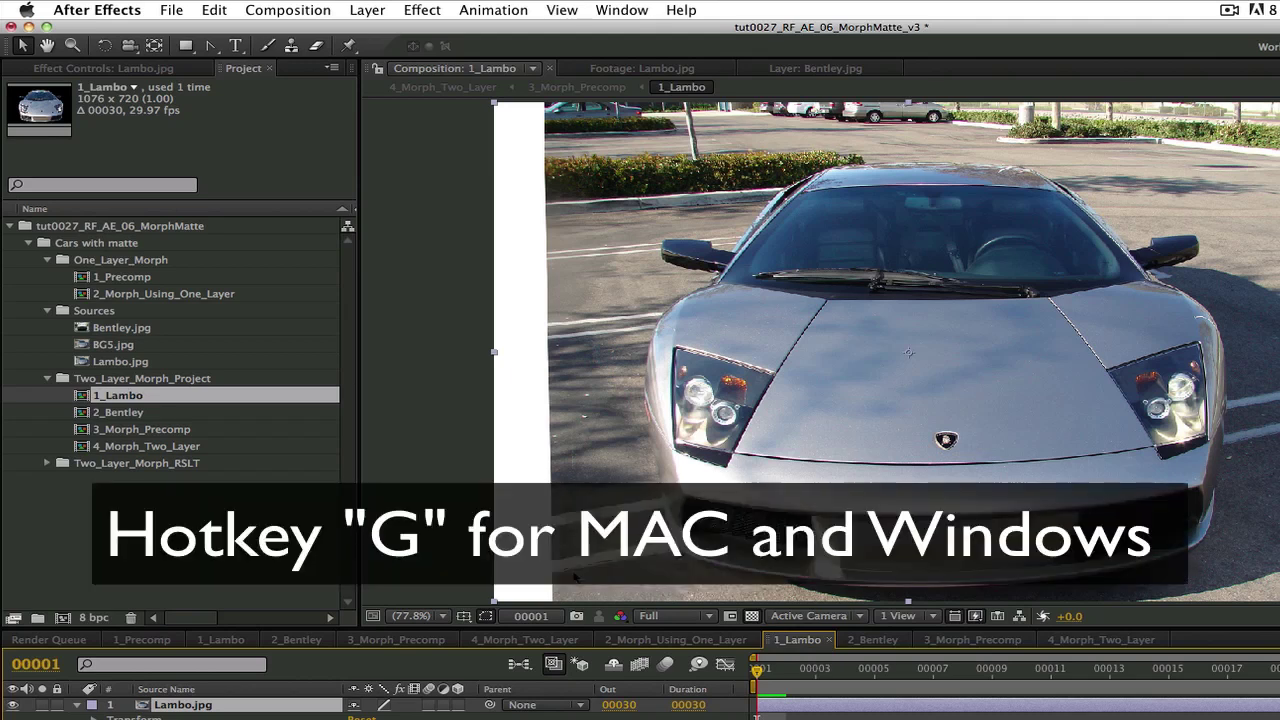
{"action": "key", "text": "g"}
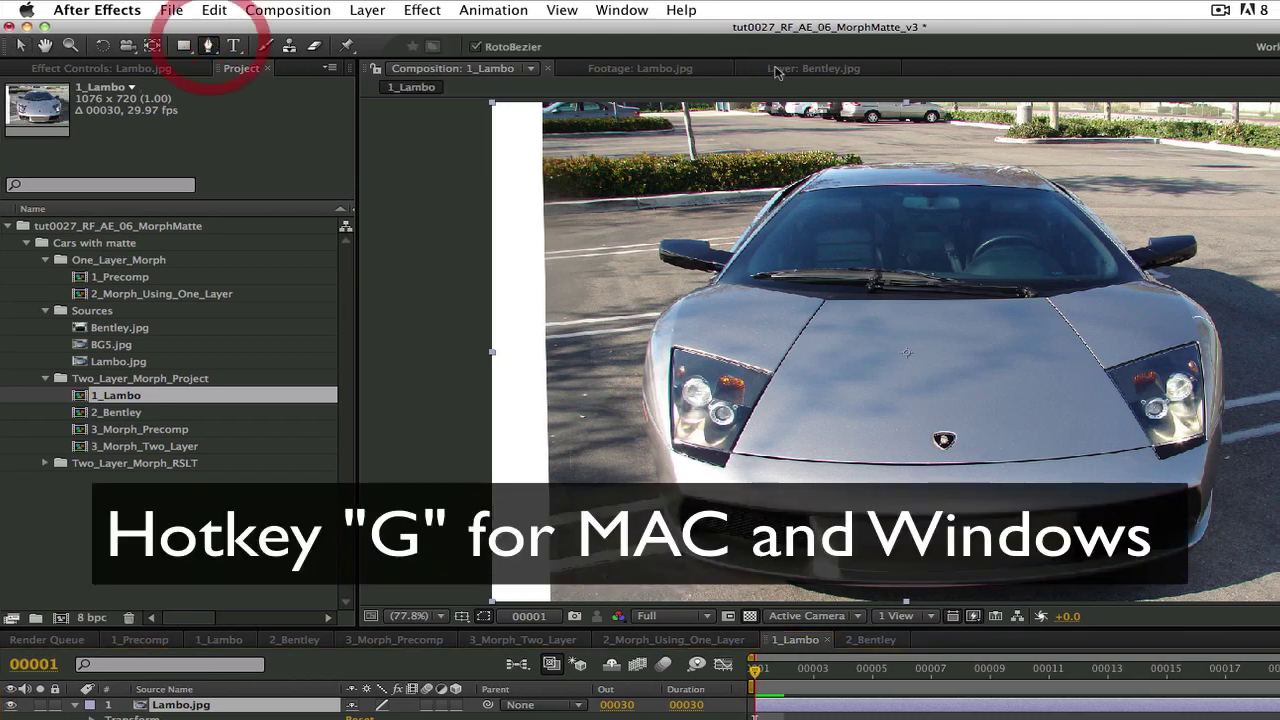
{"action": "left_click", "coordinate": [781, 191]}
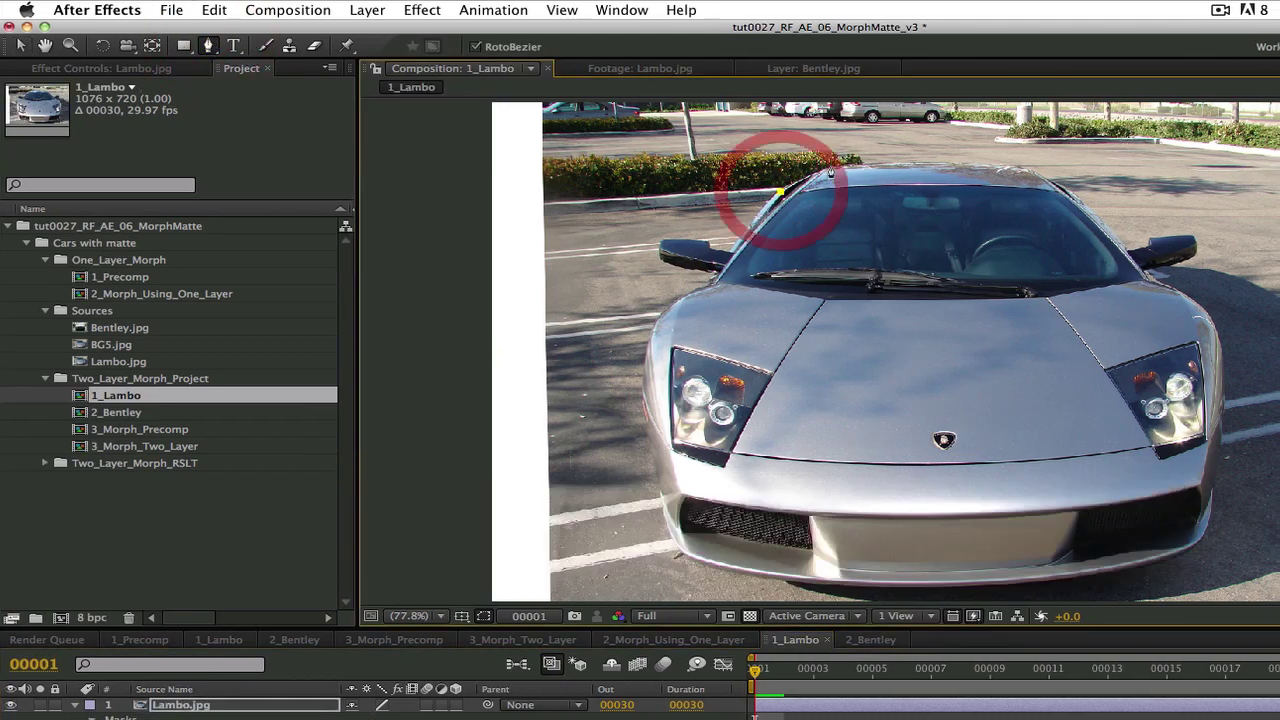
{"action": "left_click", "coordinate": [829, 171]}
{"action": "left_click", "coordinate": [909, 163]}
{"action": "left_click", "coordinate": [1019, 165]}
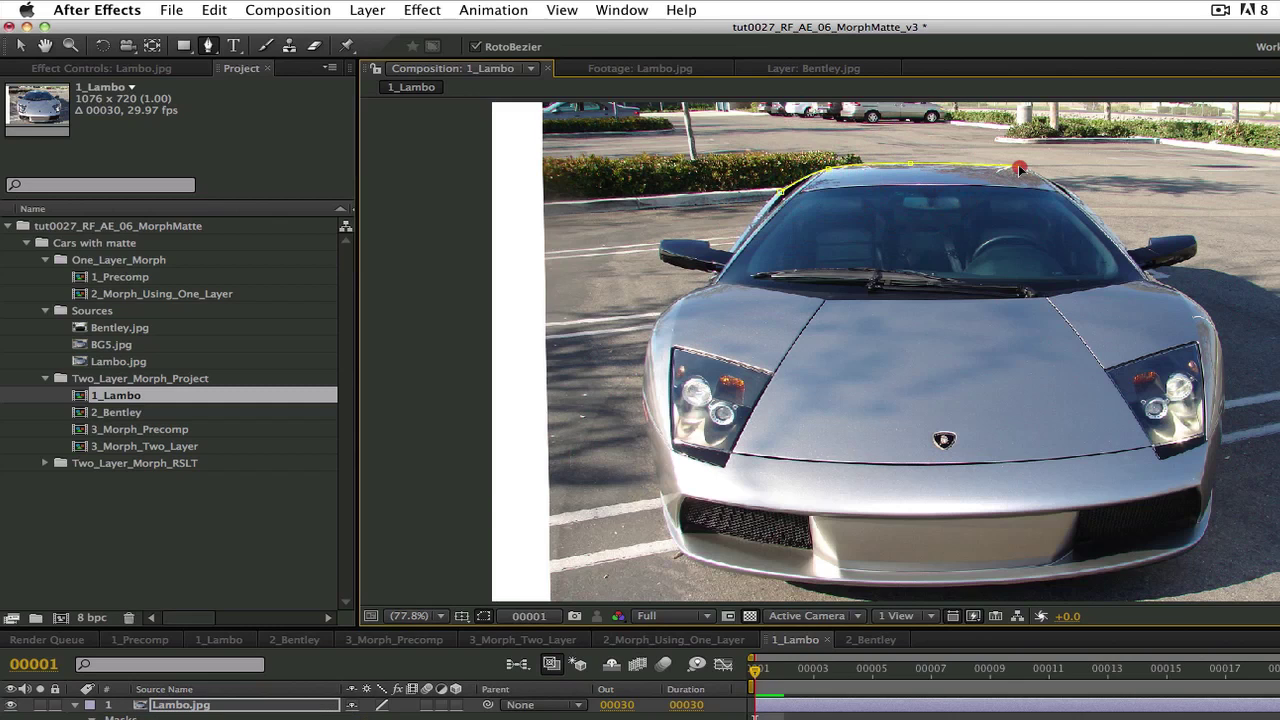
{"action": "left_click", "coordinate": [1056, 184]}
{"action": "left_click", "coordinate": [1128, 248]}
{"action": "left_click", "coordinate": [1148, 244]}
{"action": "left_click", "coordinate": [1192, 238]}
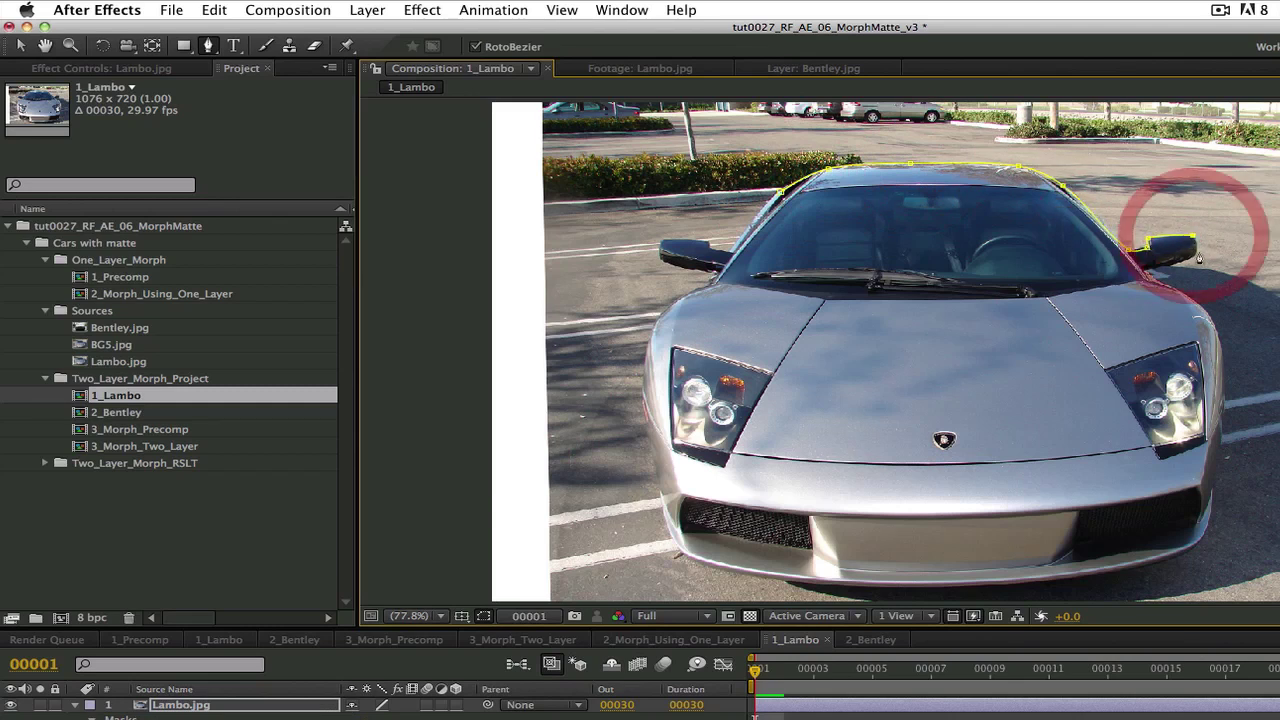
{"action": "left_click", "coordinate": [1196, 253]}
{"action": "left_click", "coordinate": [1160, 266]}
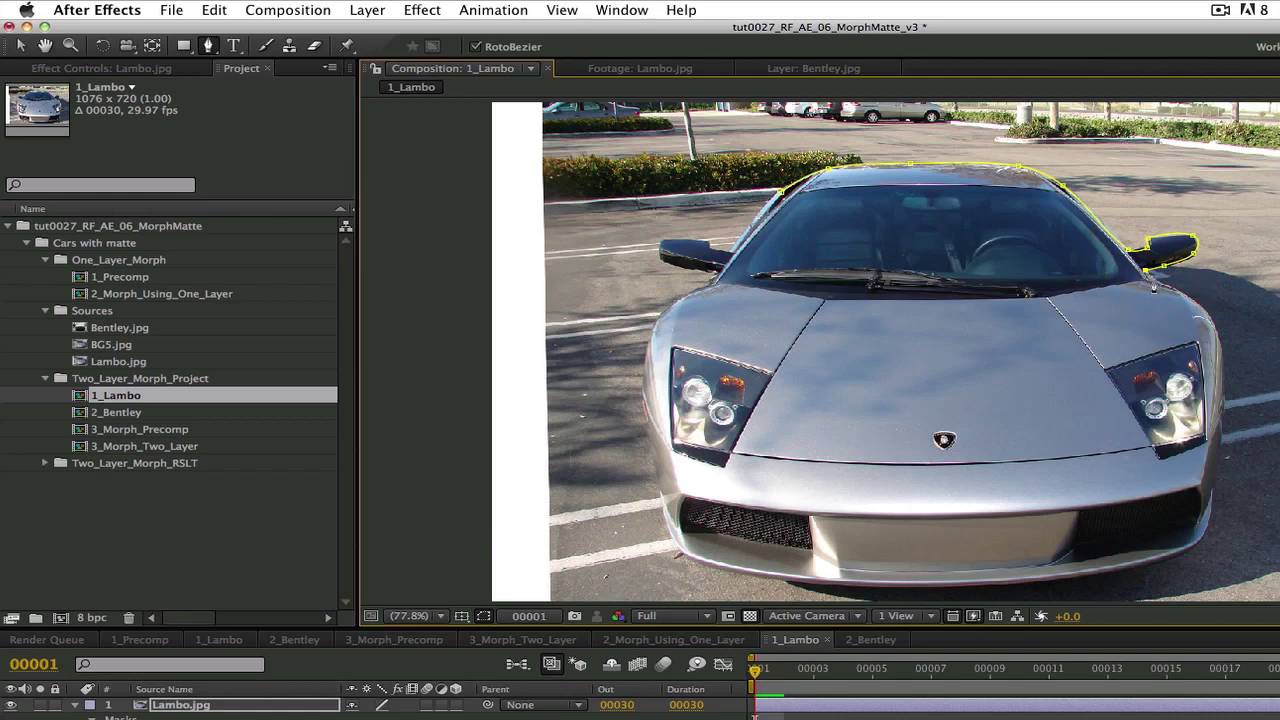
{"action": "left_click", "coordinate": [1157, 282]}
{"action": "left_click", "coordinate": [1193, 298]}
{"action": "left_click", "coordinate": [1219, 335]}
{"action": "left_click", "coordinate": [1221, 400]}
- Continue the mask along the bumper, left side and left mirror, closing it at the roof
{"action": "left_click", "coordinate": [1213, 490]}
{"action": "left_click", "coordinate": [1210, 527]}
{"action": "left_click", "coordinate": [1185, 550]}
{"action": "left_click", "coordinate": [1037, 583]}
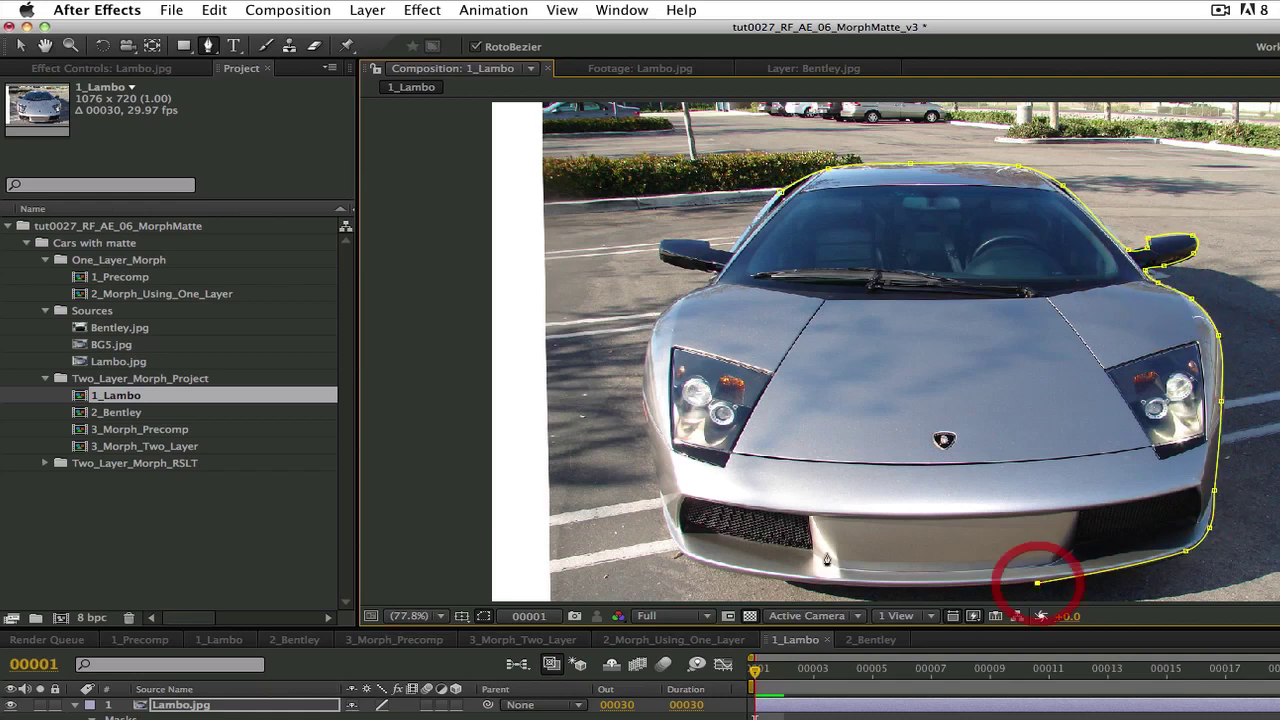
{"action": "left_click", "coordinate": [836, 588]}
{"action": "left_click", "coordinate": [679, 554]}
{"action": "left_click", "coordinate": [660, 489]}
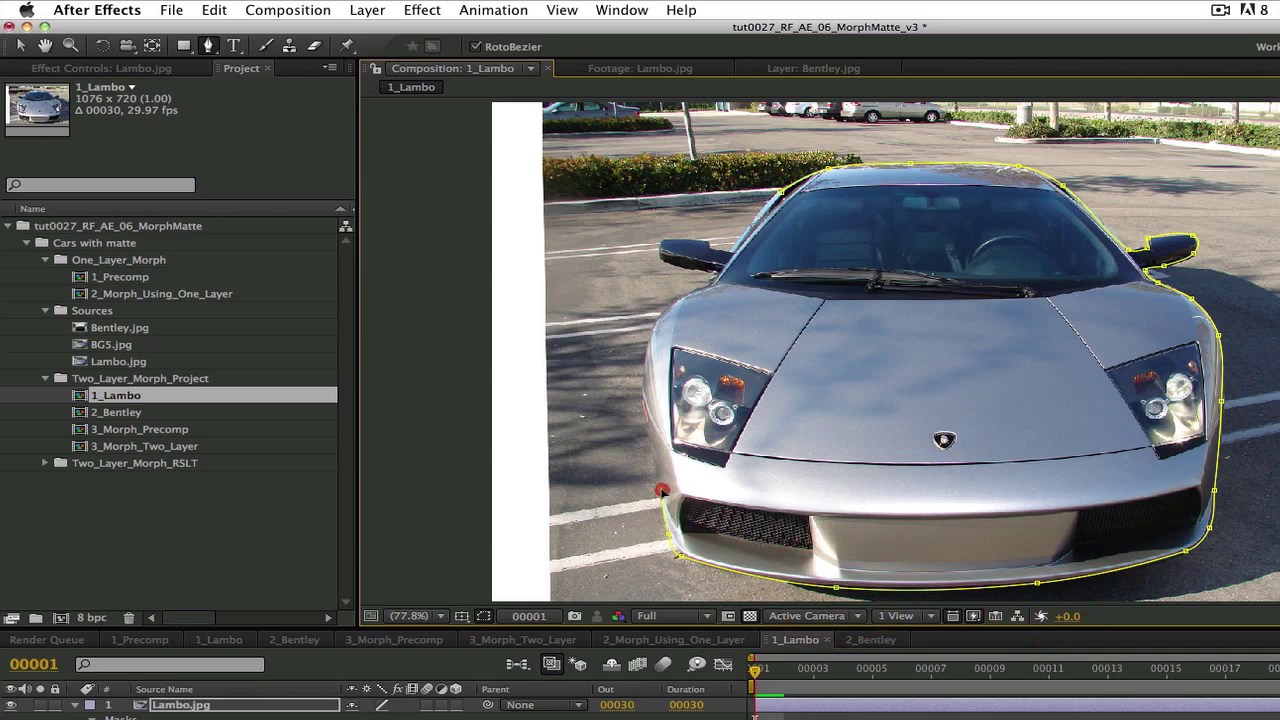
{"action": "left_click", "coordinate": [649, 454]}
{"action": "left_click", "coordinate": [640, 392]}
{"action": "left_click", "coordinate": [654, 322]}
{"action": "left_click", "coordinate": [682, 295]}
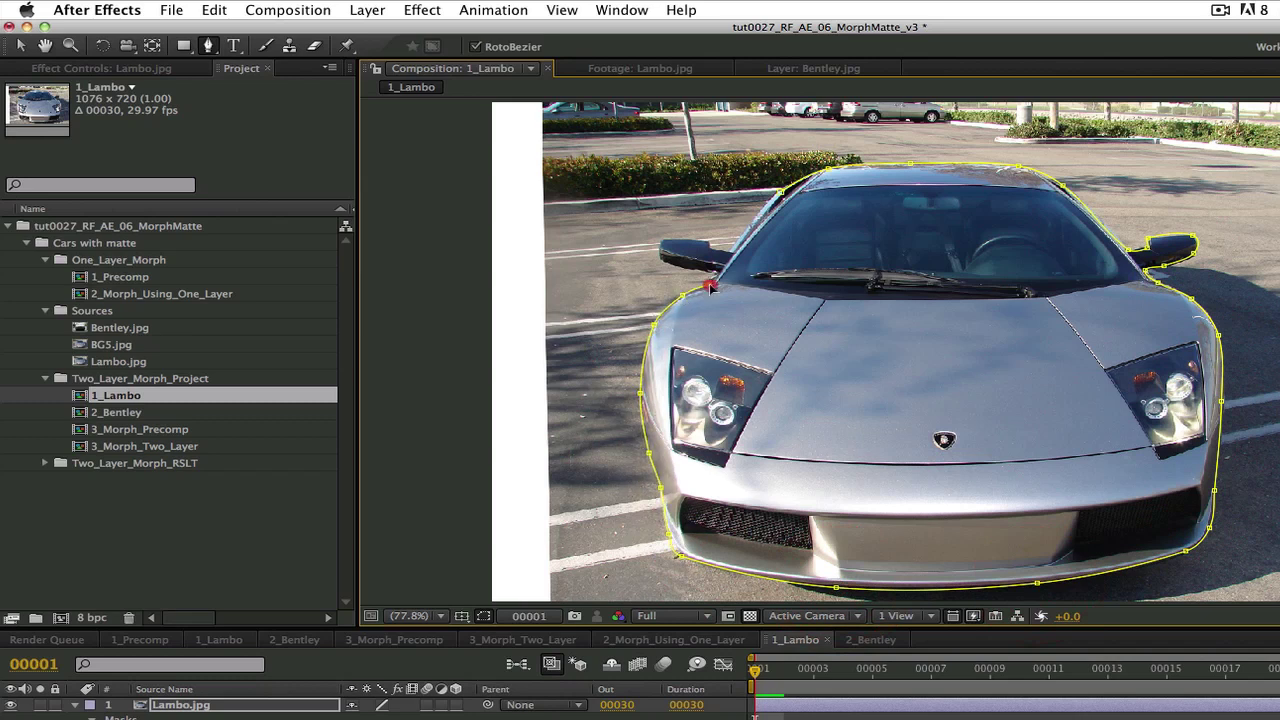
{"action": "left_click", "coordinate": [711, 282]}
{"action": "left_click", "coordinate": [686, 267]}
{"action": "left_click", "coordinate": [659, 255]}
{"action": "left_click", "coordinate": [665, 241]}
{"action": "left_click", "coordinate": [710, 243]}
{"action": "left_click", "coordinate": [731, 245]}
{"action": "left_click", "coordinate": [779, 191]}
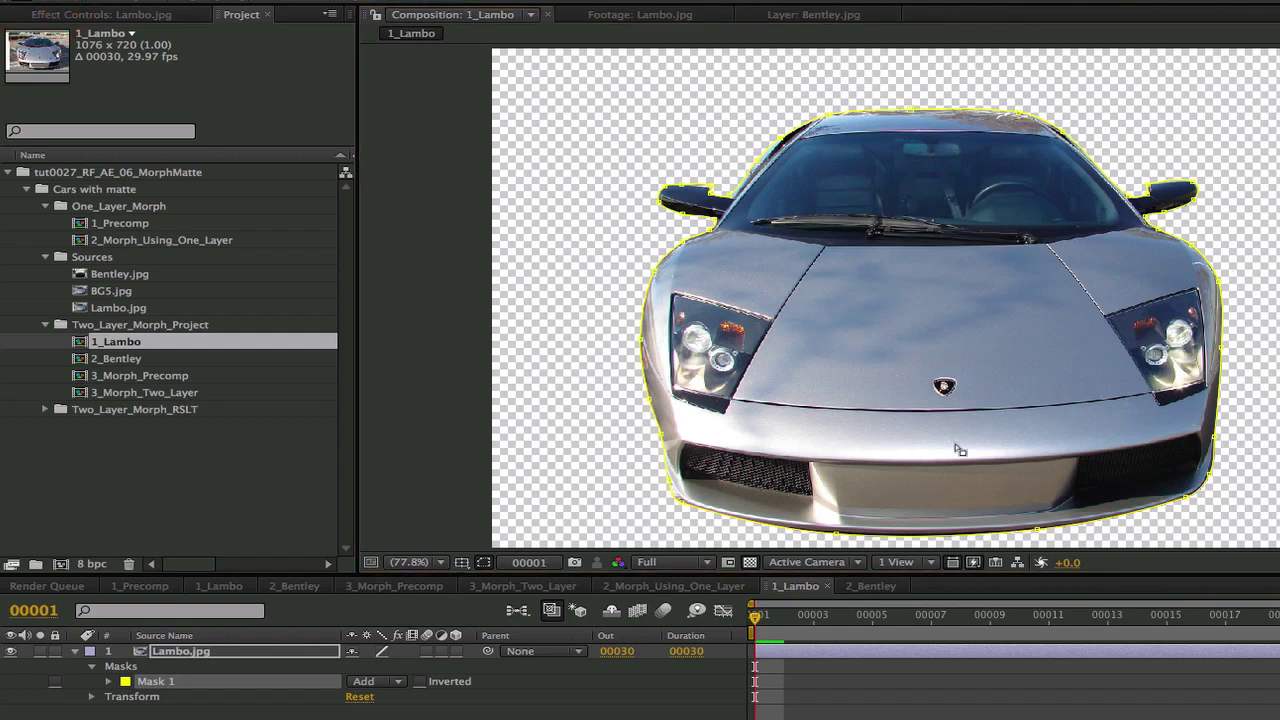
{"action": "left_click", "coordinate": [118, 358]}
- Open 2_Bentley and begin a Pen mask along the Bentley's roofline
{"action": "double_click", "coordinate": [114, 358]}
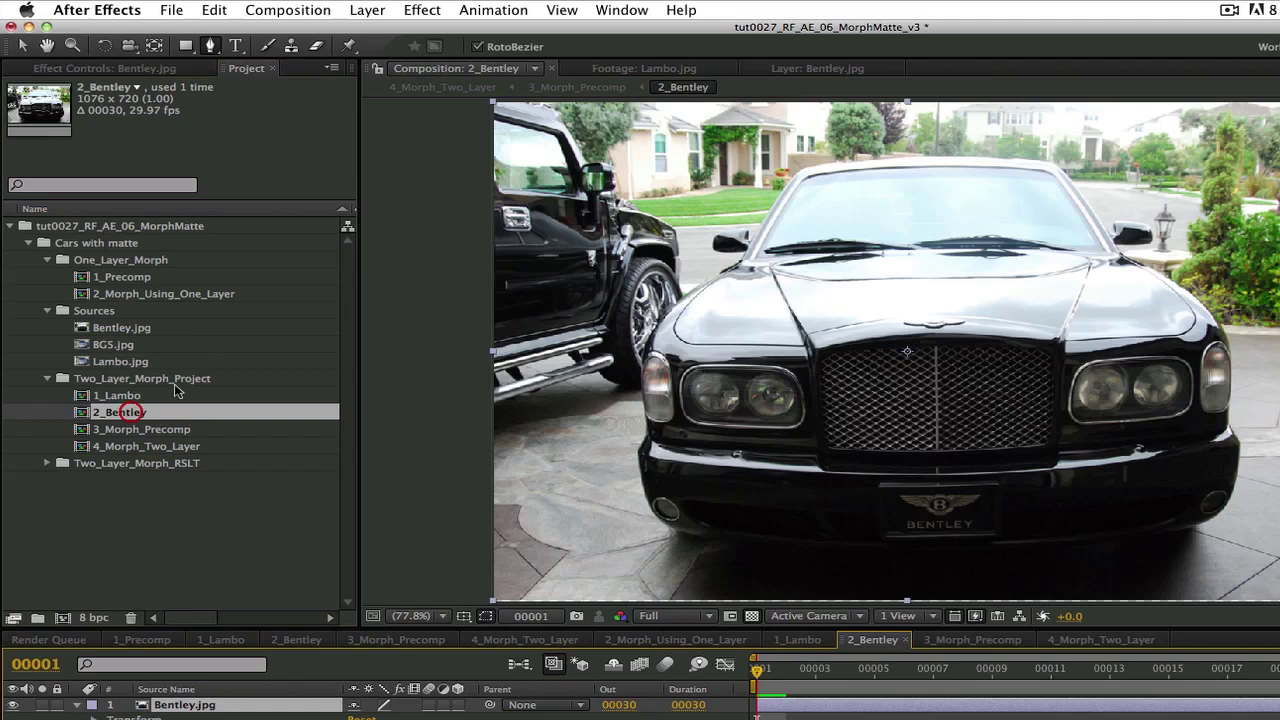
{"action": "left_click", "coordinate": [802, 164]}
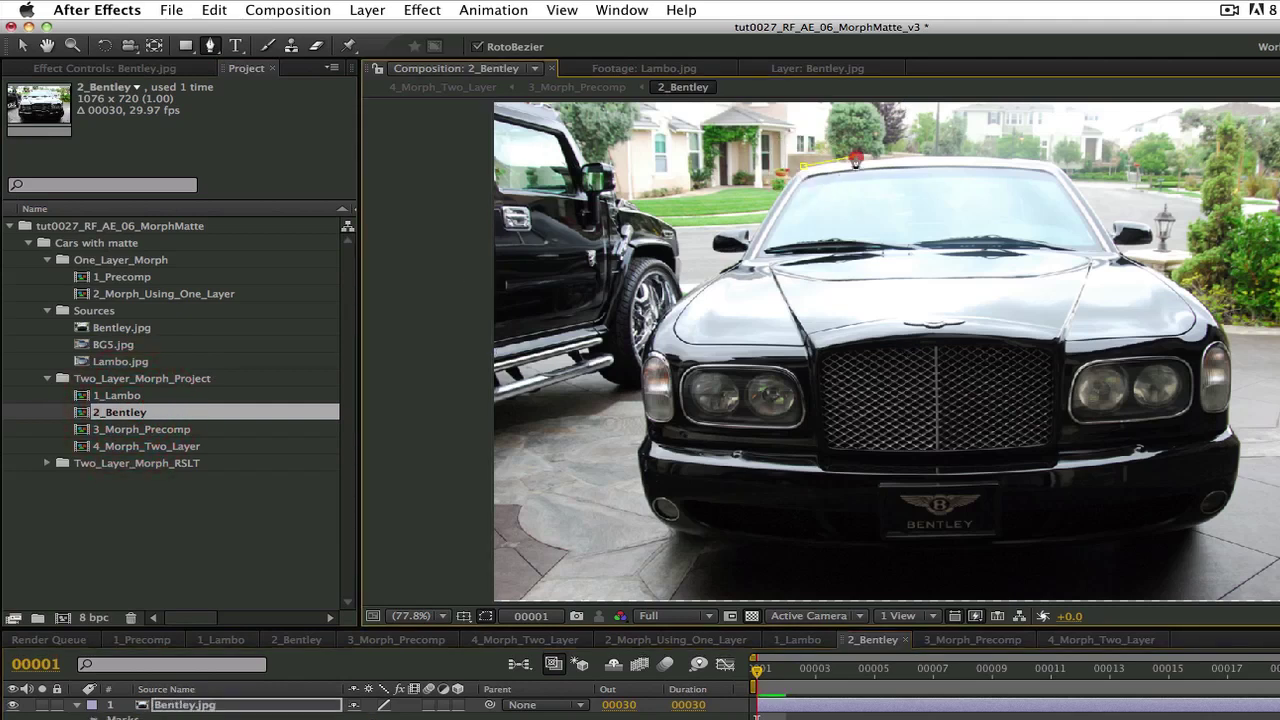
{"action": "left_click", "coordinate": [865, 159]}
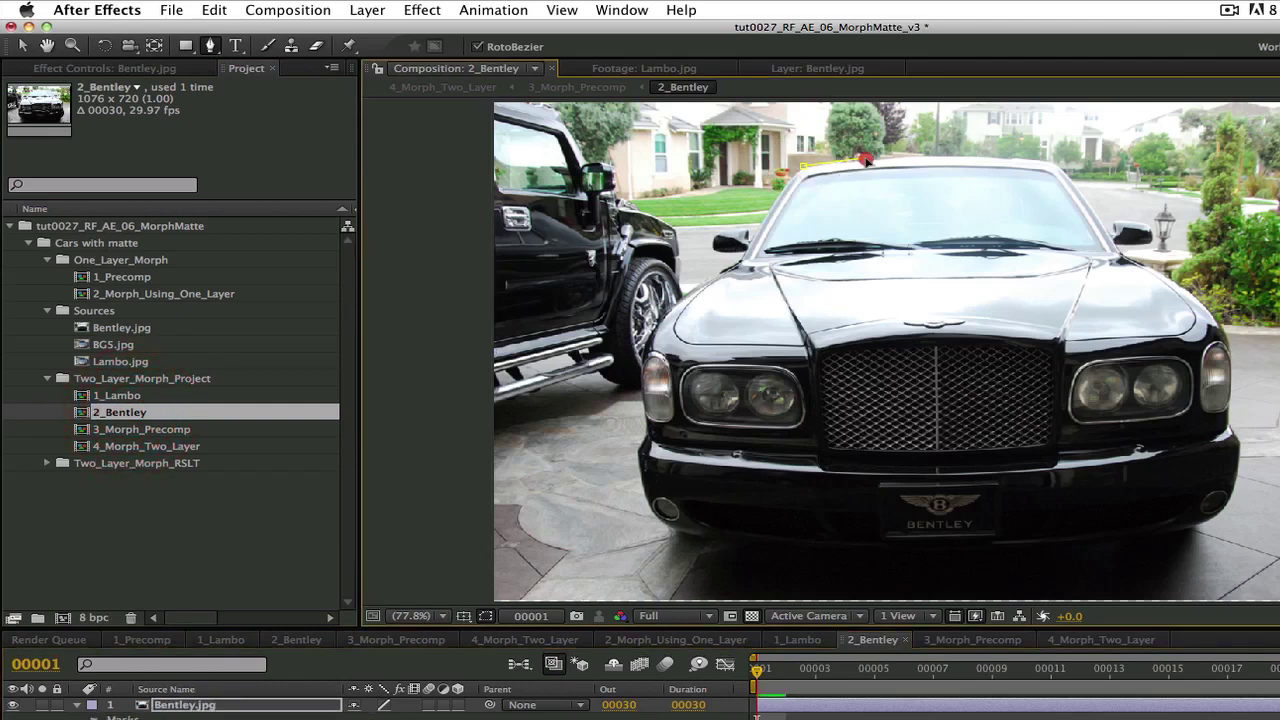
{"action": "left_click", "coordinate": [946, 157]}
{"action": "left_click", "coordinate": [1022, 159]}
{"action": "left_click", "coordinate": [1055, 164]}
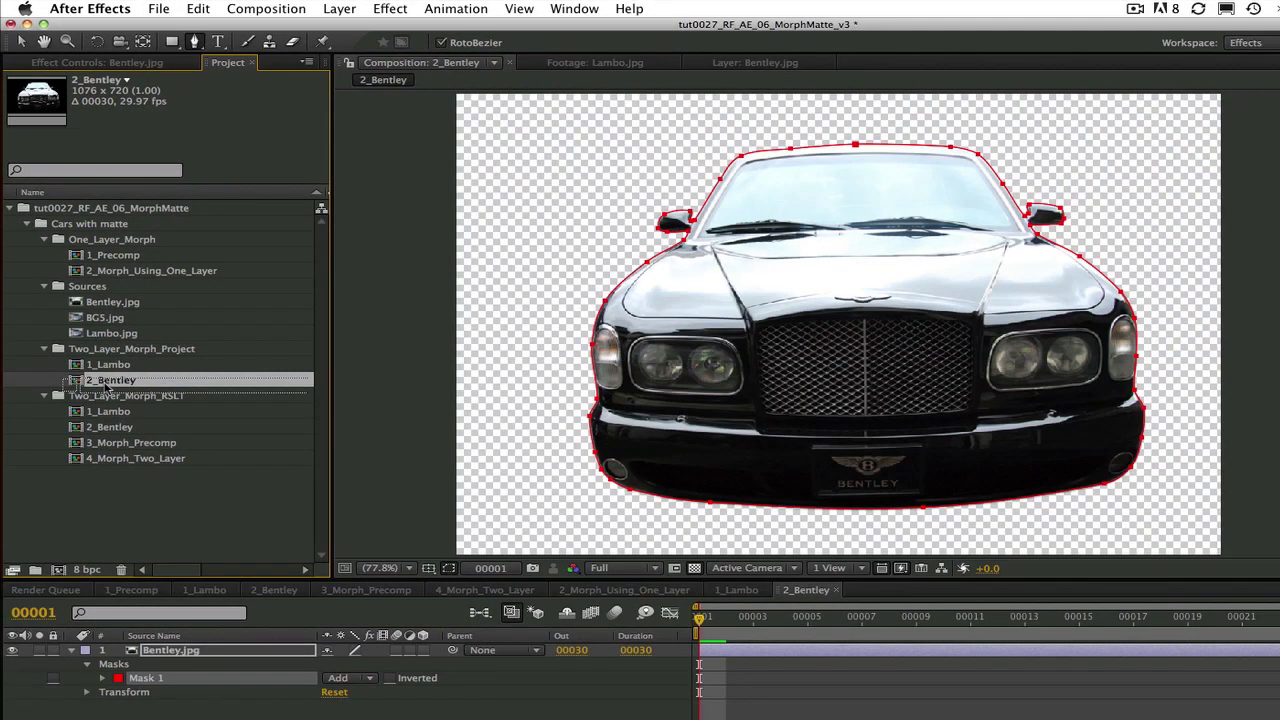
- Create a new comp from 2_Bentley and name it 3_Morph_Precomp
{"action": "left_click_drag", "start_coordinate": [105, 385], "coordinate": [57, 569]}
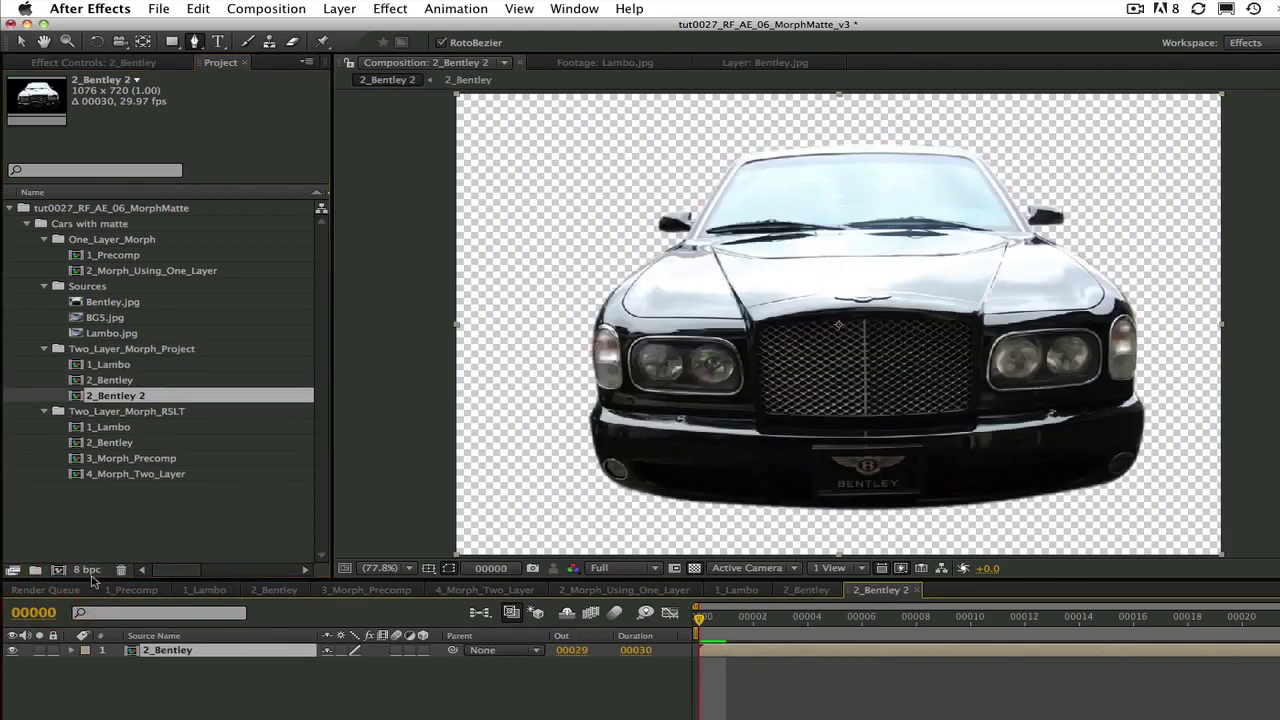
{"action": "left_click", "coordinate": [125, 395]}
{"action": "key", "text": "Return"}
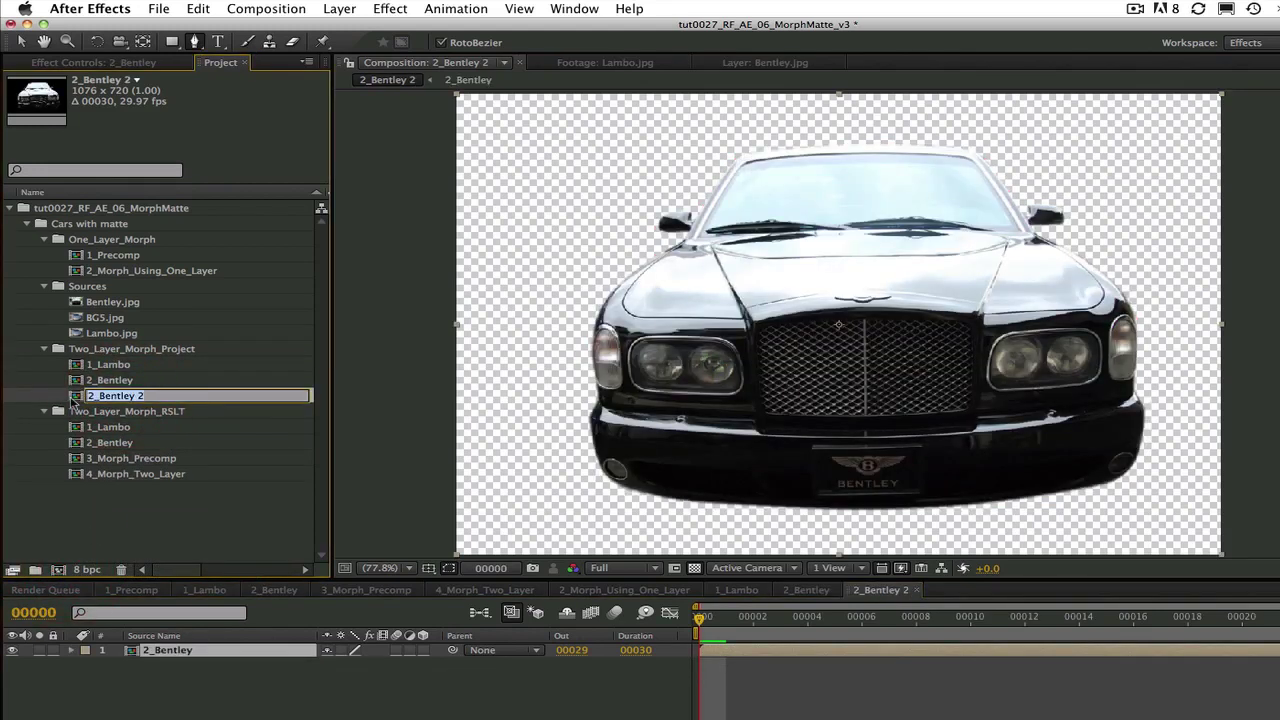
{"action": "type", "text": "3_Morph_Precomp"}
{"action": "key", "text": "Return"}
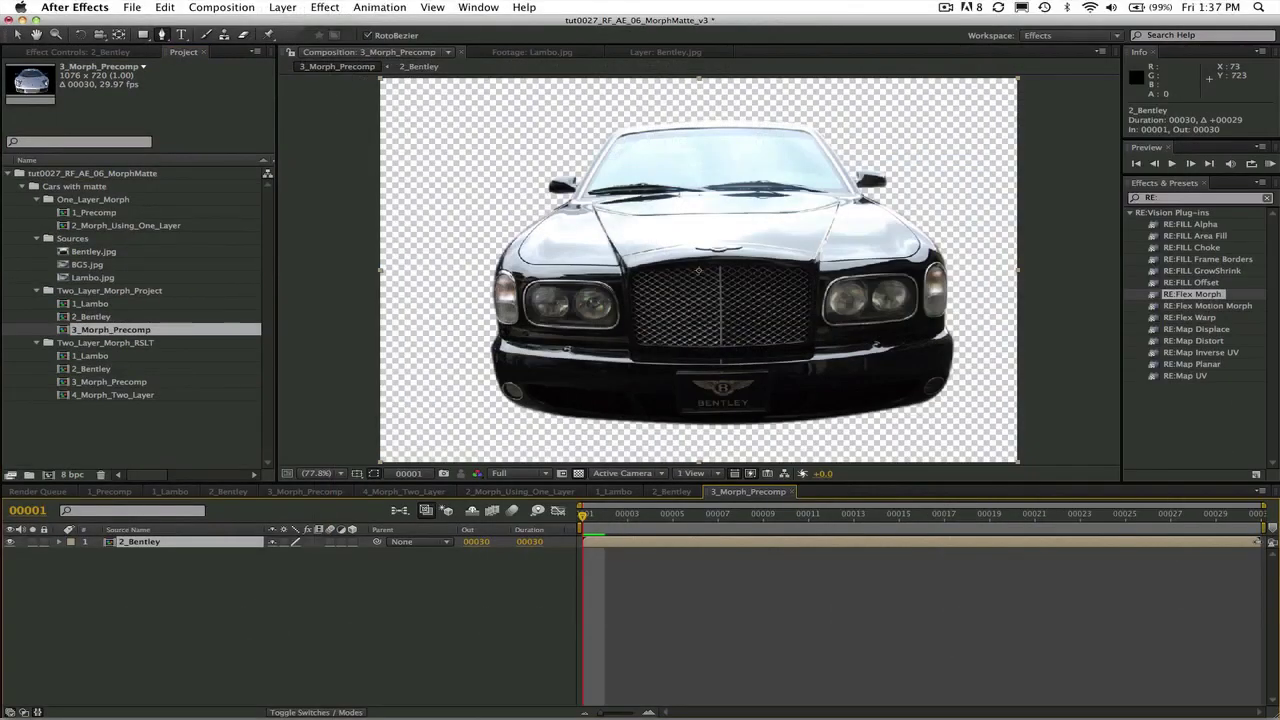
- Trim 2_Bentley to frame 1, add 1_Lambo beneath it, and go to the last frame
{"action": "left_click_drag", "start_coordinate": [1260, 541], "coordinate": [565, 563]}
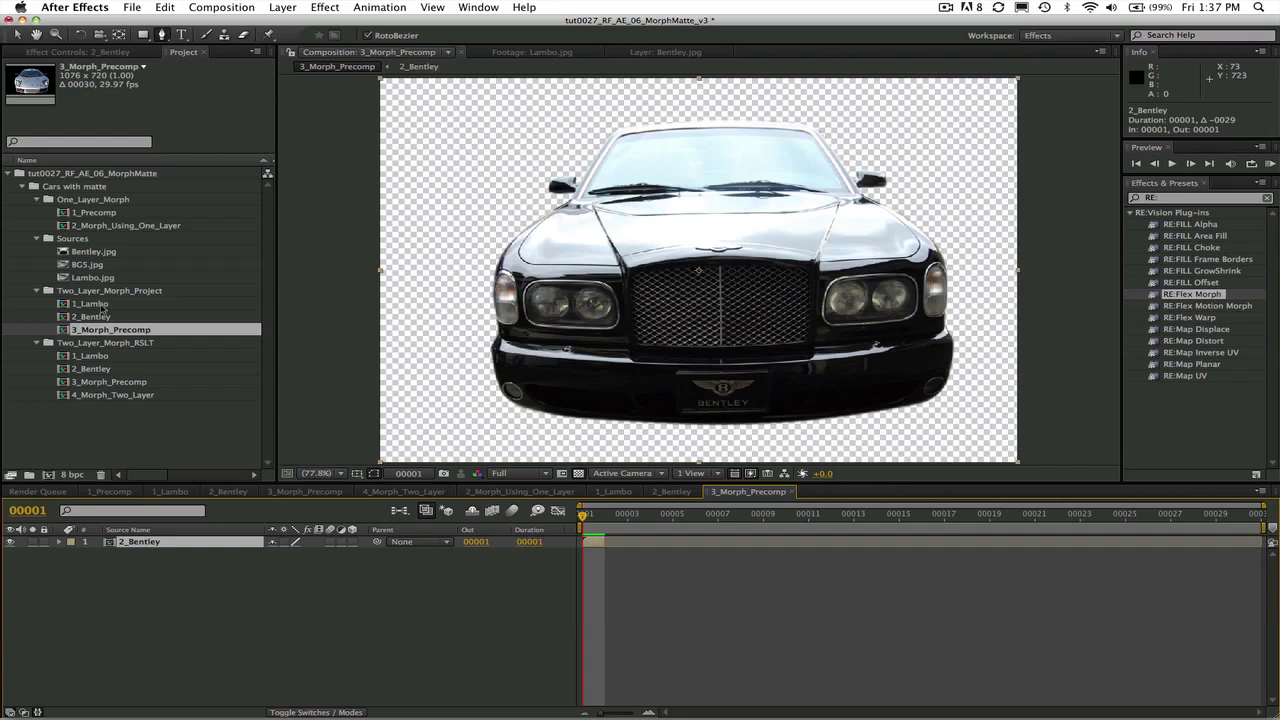
{"action": "left_click_drag", "start_coordinate": [92, 303], "coordinate": [131, 554]}
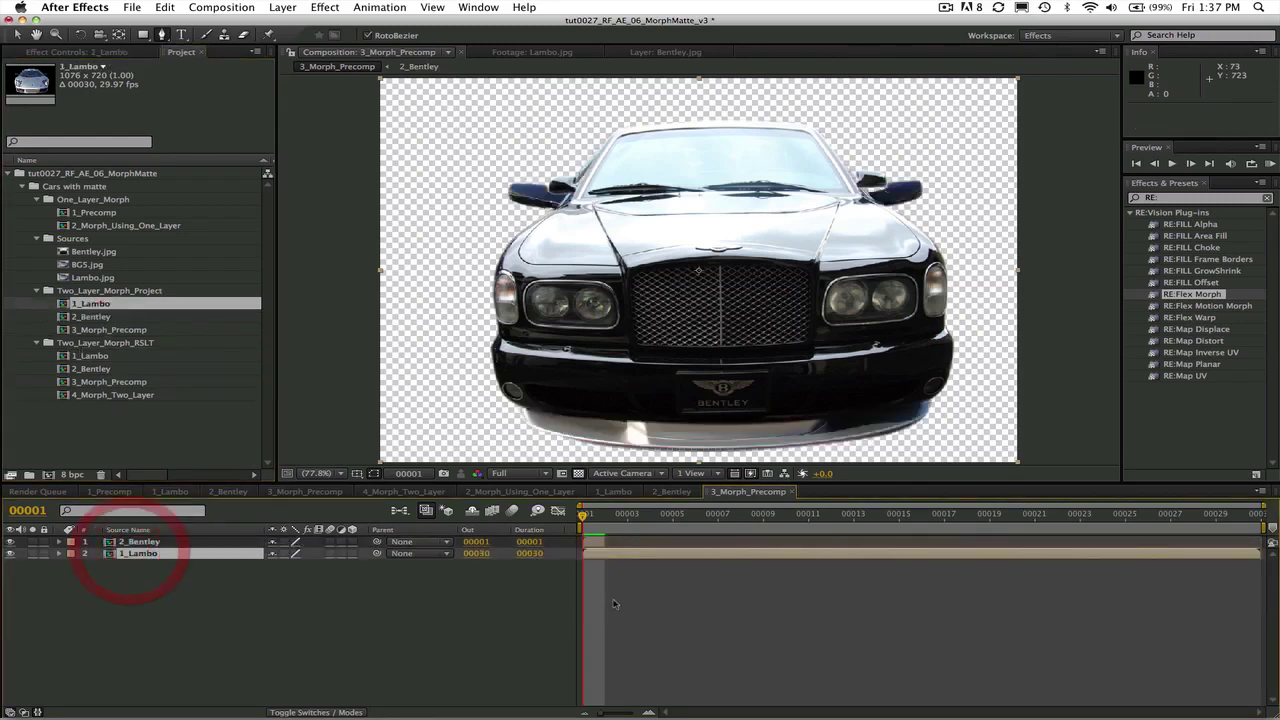
{"action": "left_click_drag", "start_coordinate": [584, 516], "coordinate": [1266, 523]}
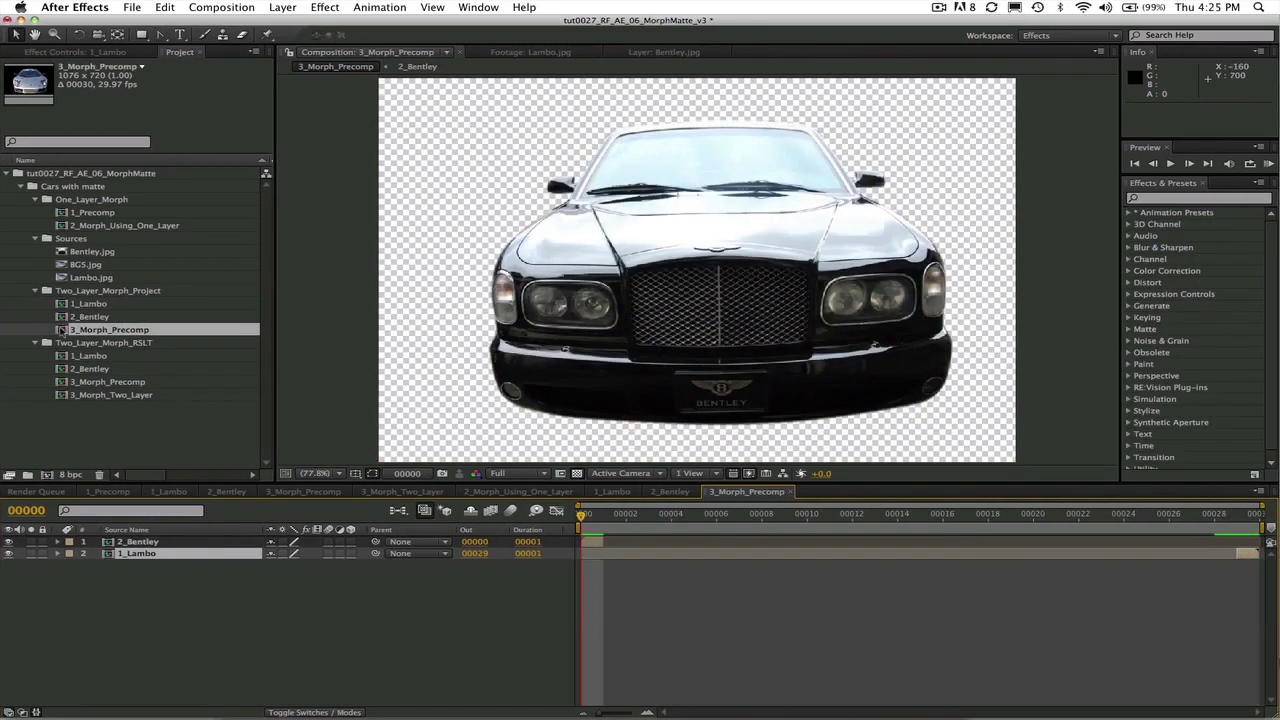
- Nest 3_Morph_Precomp in a new composition named 4_Morph_Two_Layer
{"action": "left_click", "coordinate": [62, 329]}
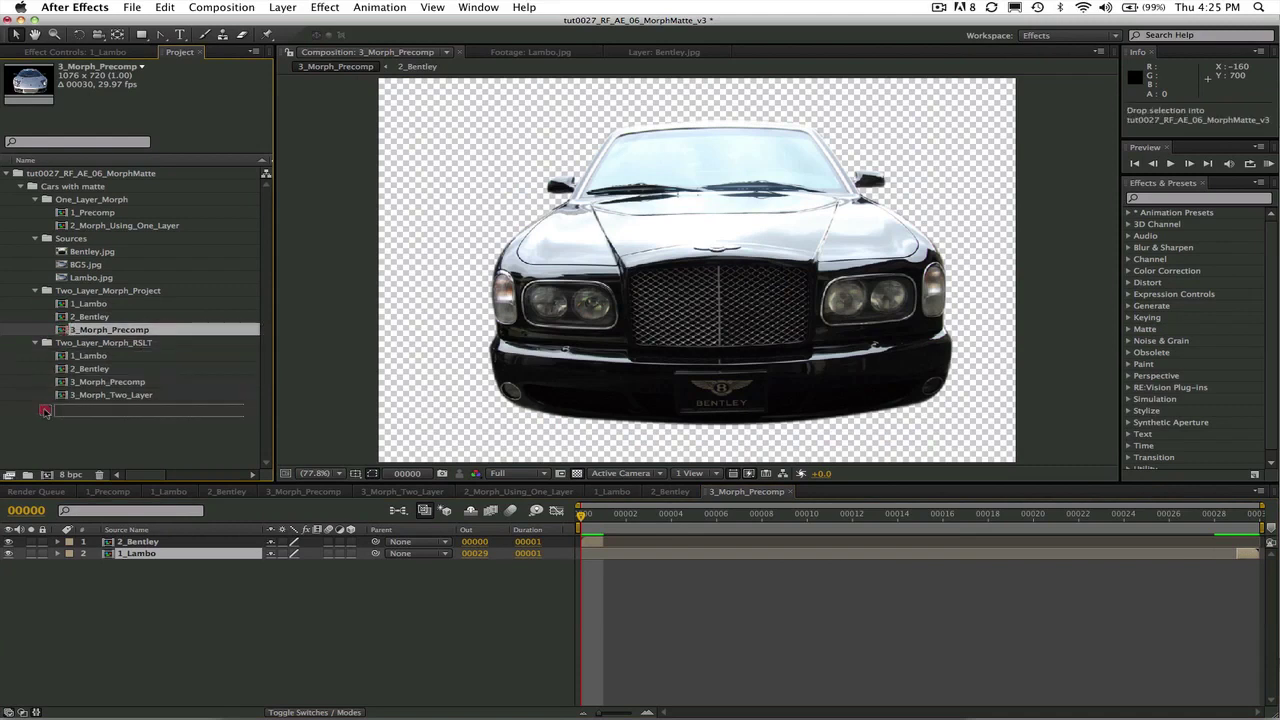
{"action": "left_click_drag", "start_coordinate": [44, 474], "coordinate": [46, 474]}
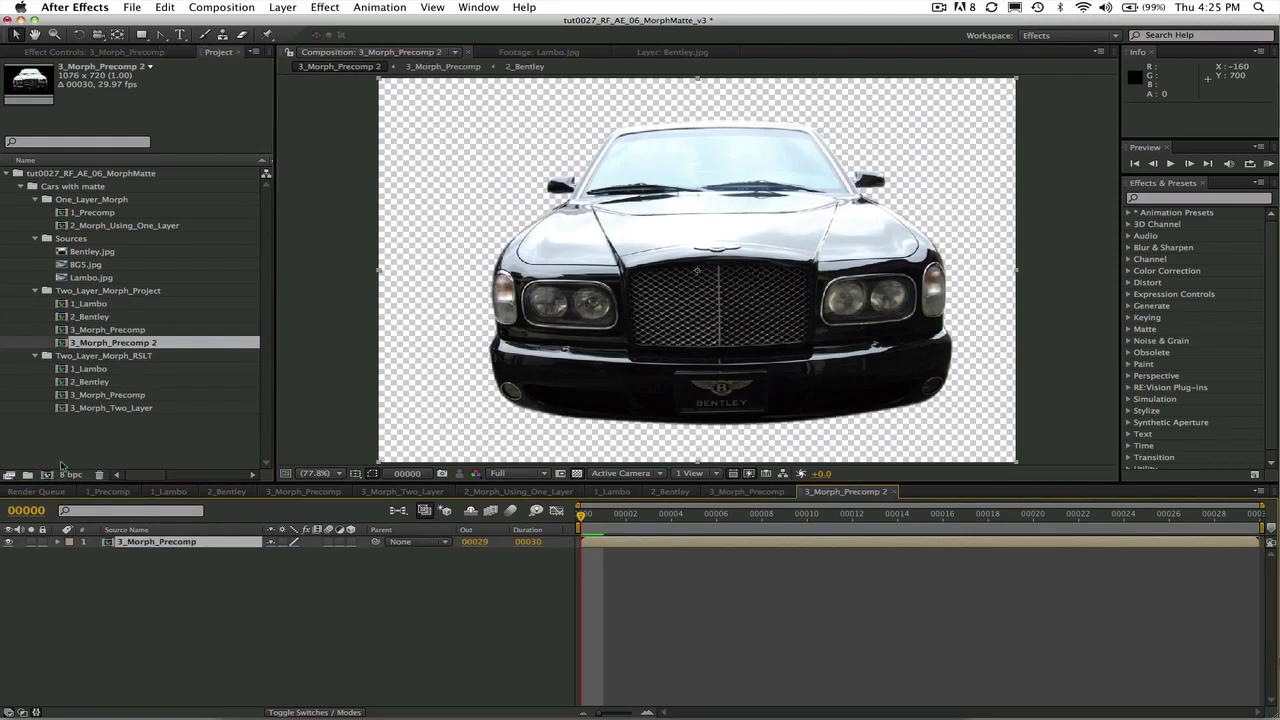
{"action": "key", "text": "Return"}
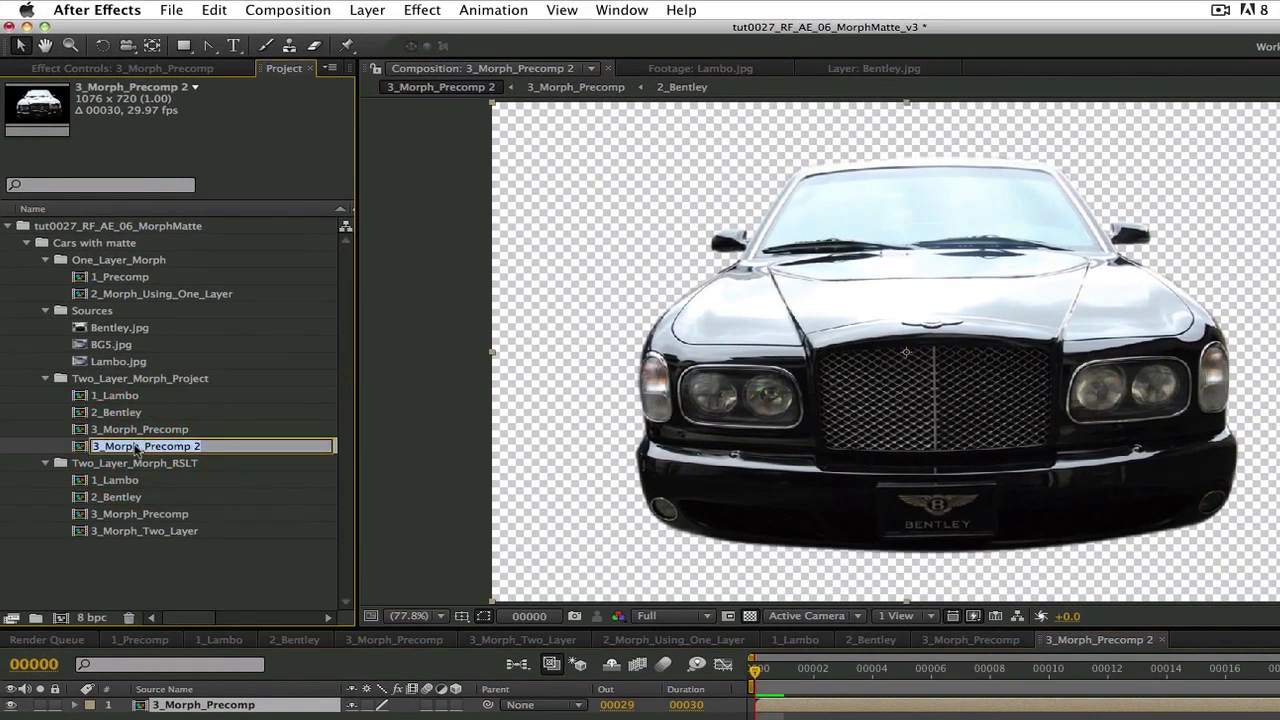
{"action": "type", "text": "4"}
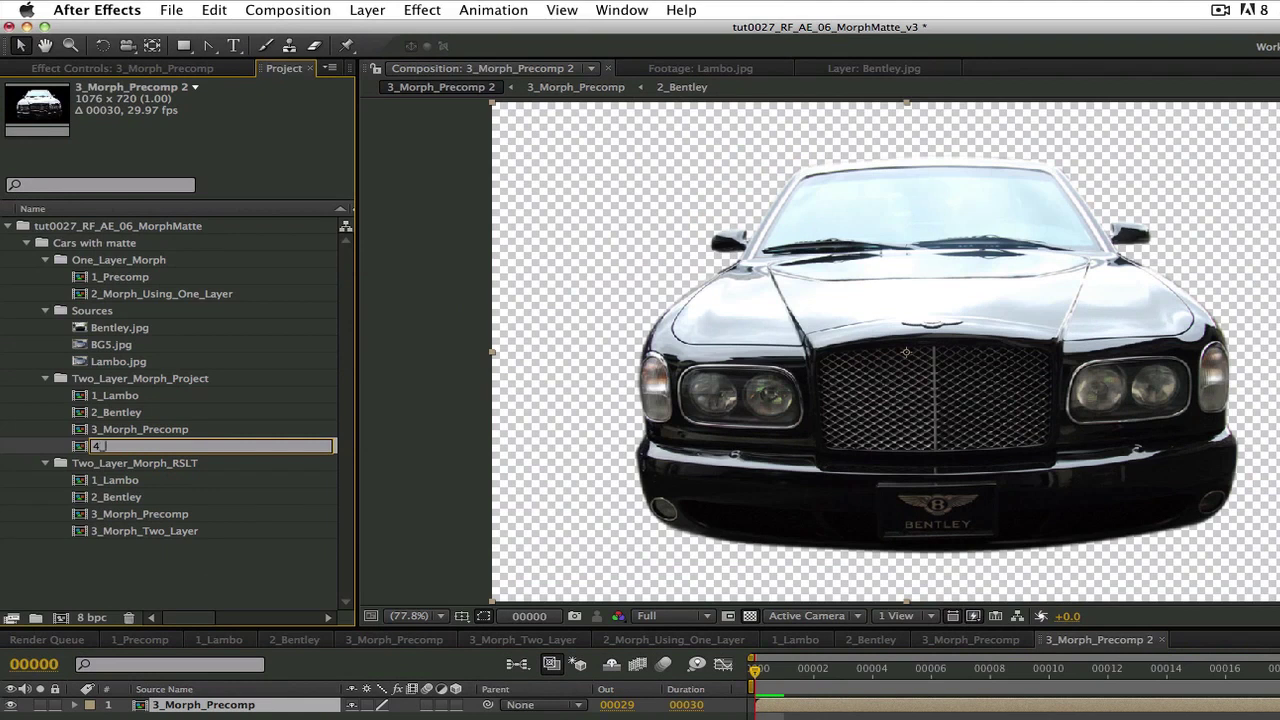
{"action": "type", "text": "_Morph_Two_Layer"}
{"action": "key", "text": "Return"}
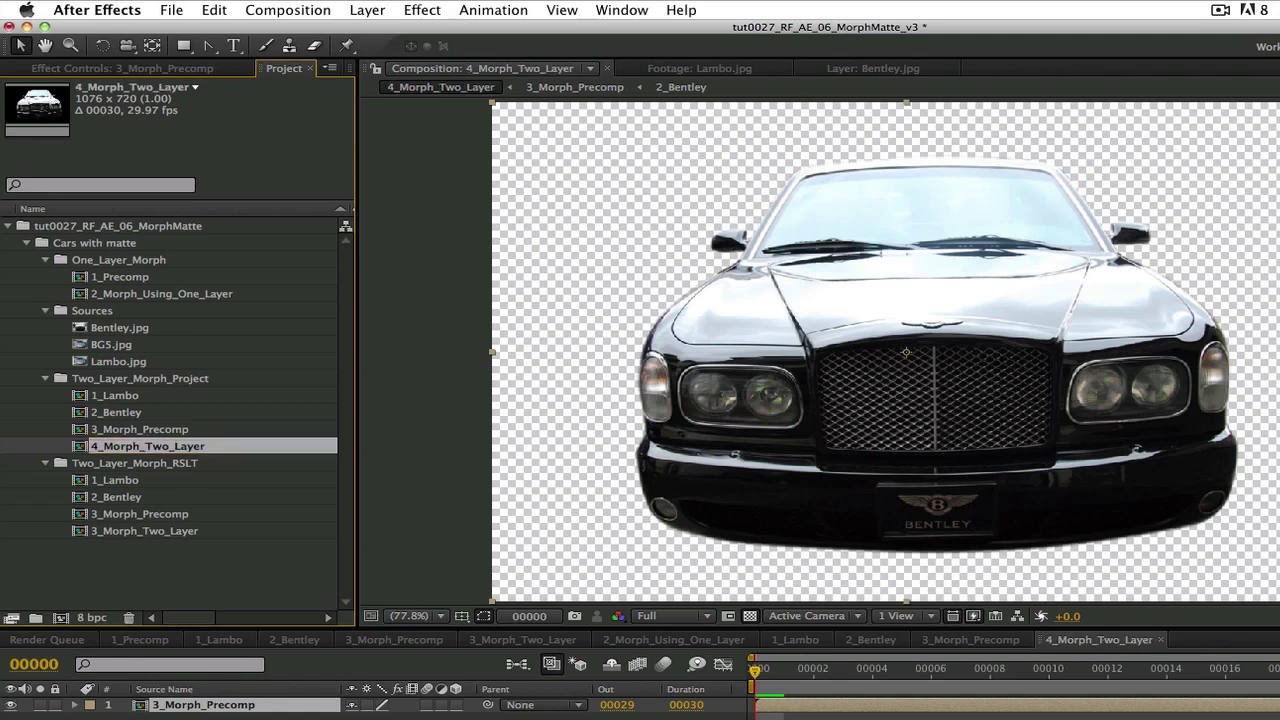
- Reveal and select all masks on the 1_Precomp layer
{"action": "left_click", "coordinate": [68, 532]}
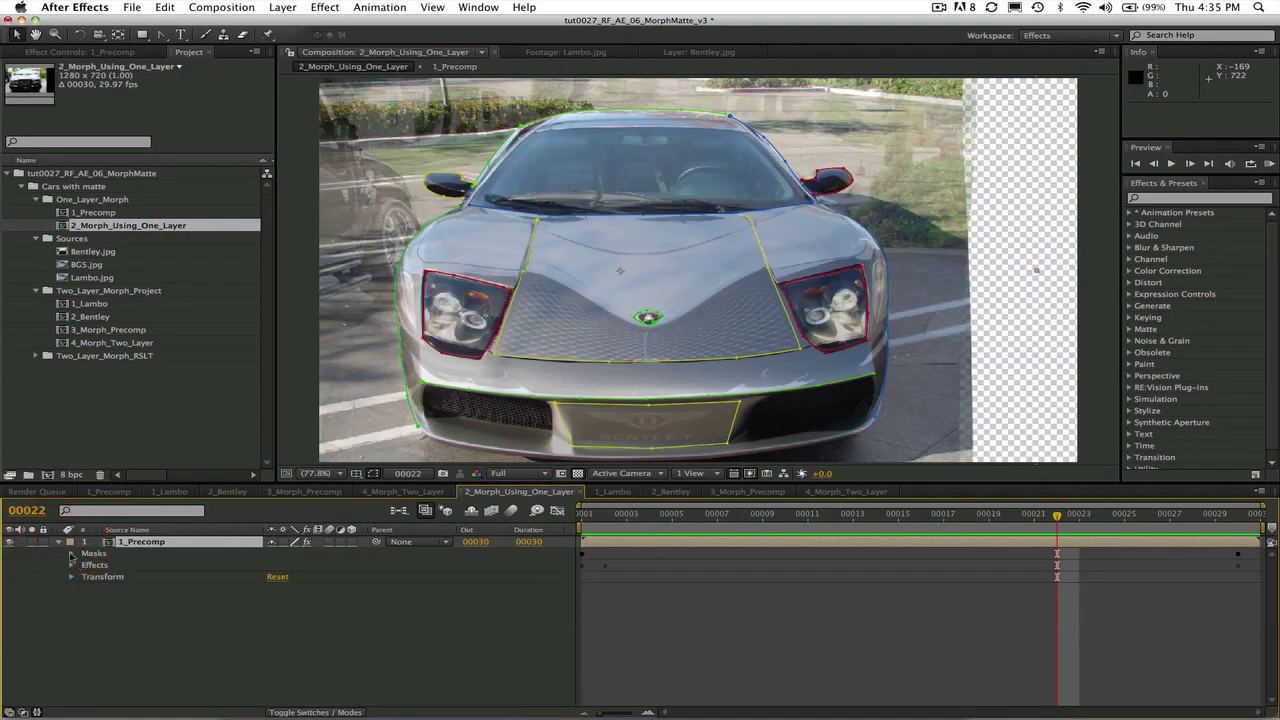
{"action": "left_click", "coordinate": [71, 553]}
{"action": "left_click", "coordinate": [95, 553]}
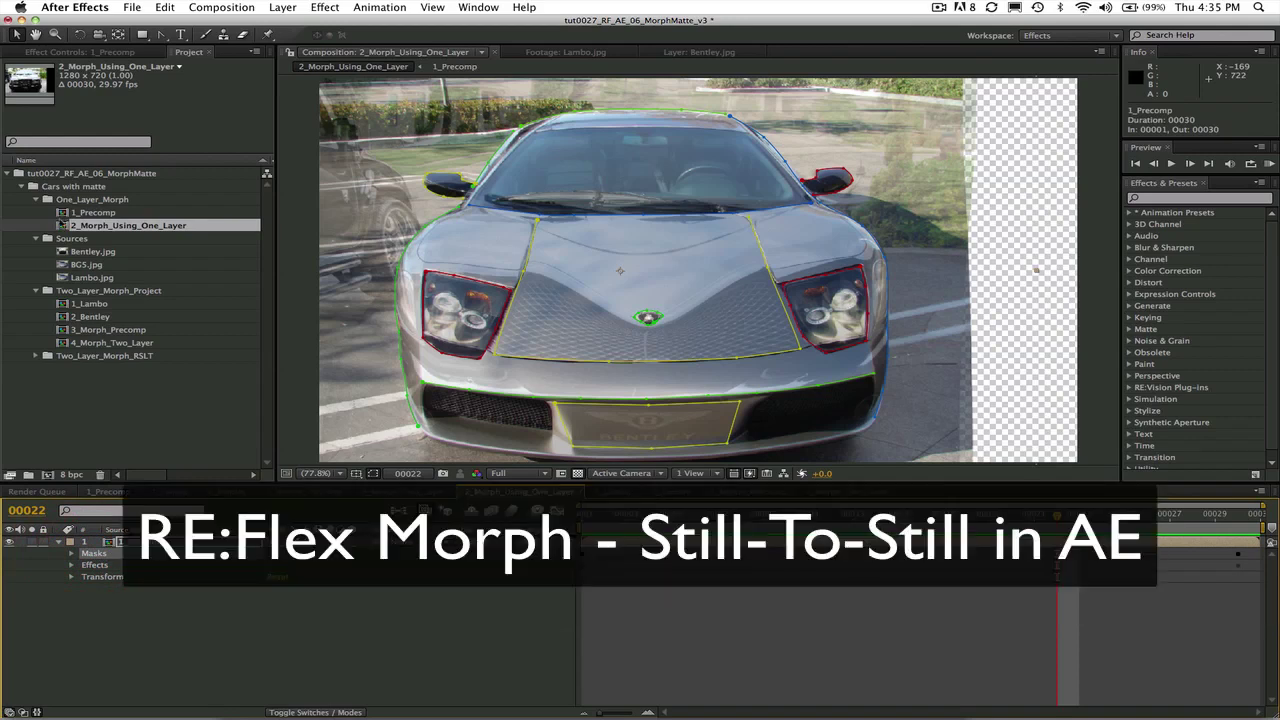
- Open 4_Morph_Two_Layer, toggle the 3_Morph_Precomp layer's mask list, and scrub the timeline
{"action": "double_click", "coordinate": [118, 343]}
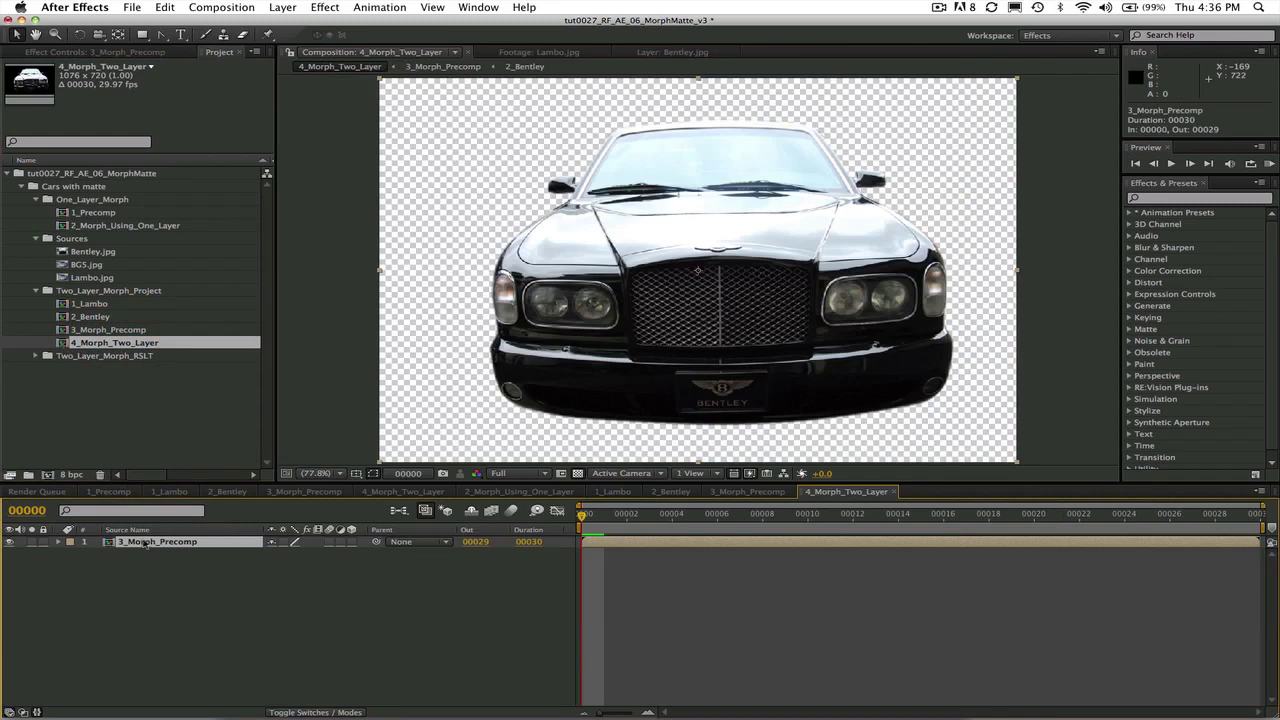
{"action": "left_click", "coordinate": [134, 544]}
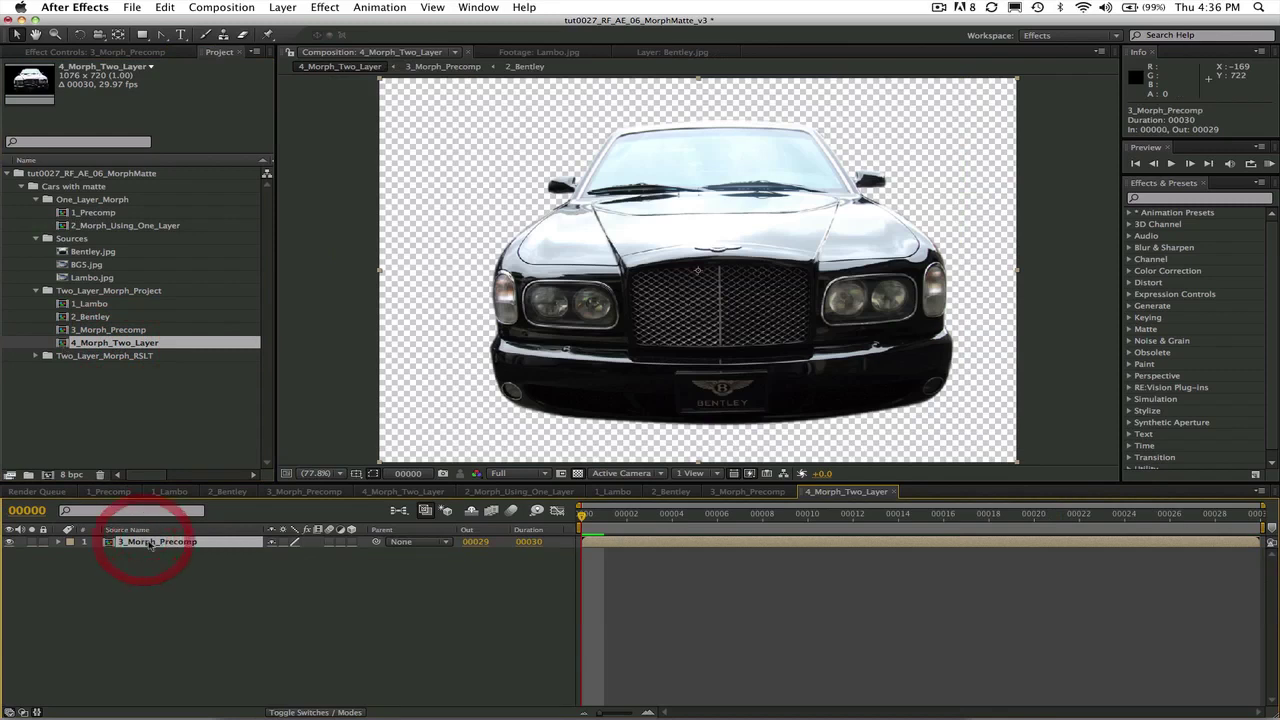
{"action": "left_click", "coordinate": [58, 542]}
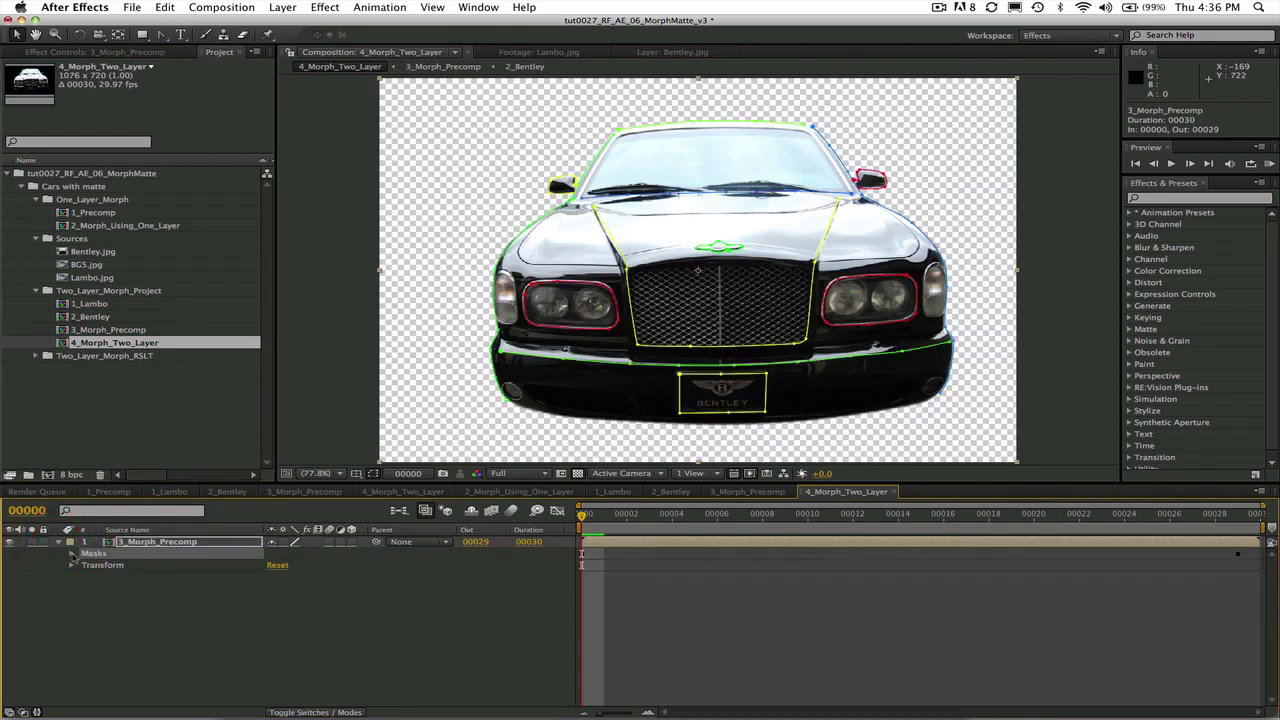
{"action": "left_click", "coordinate": [72, 553]}
{"action": "left_click", "coordinate": [72, 553]}
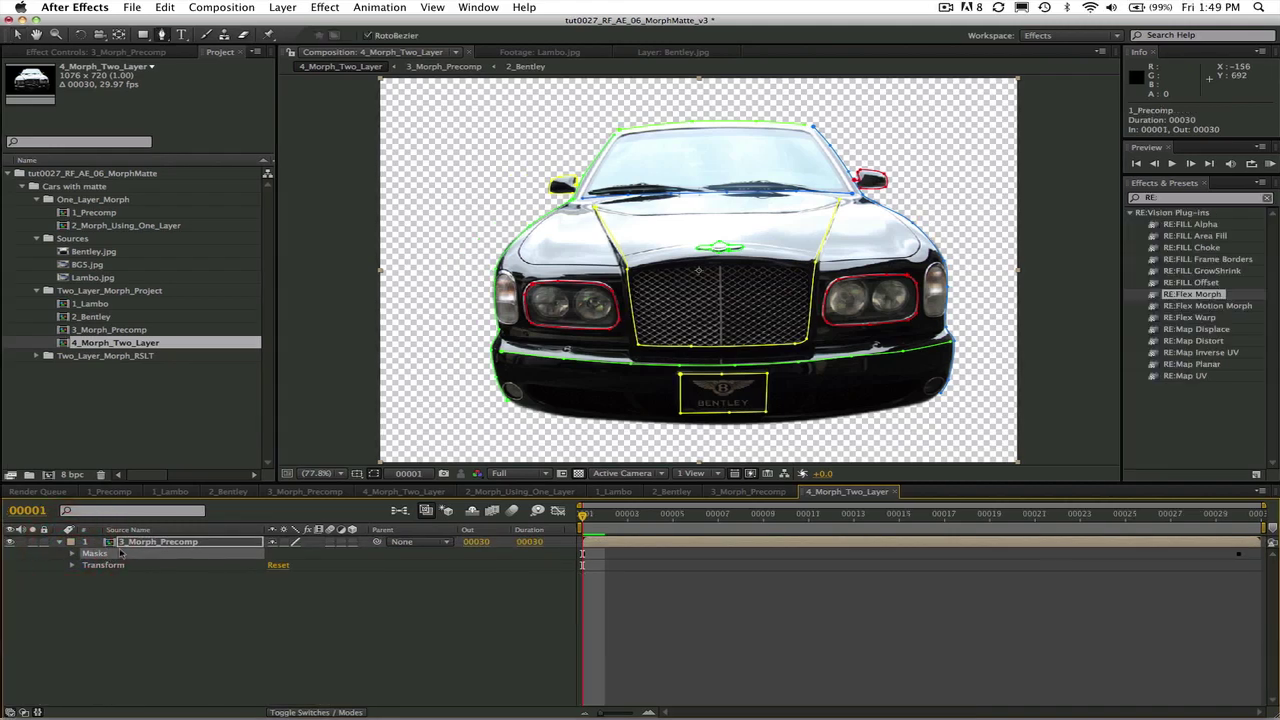
{"action": "left_click_drag", "start_coordinate": [592, 517], "coordinate": [531, 546]}
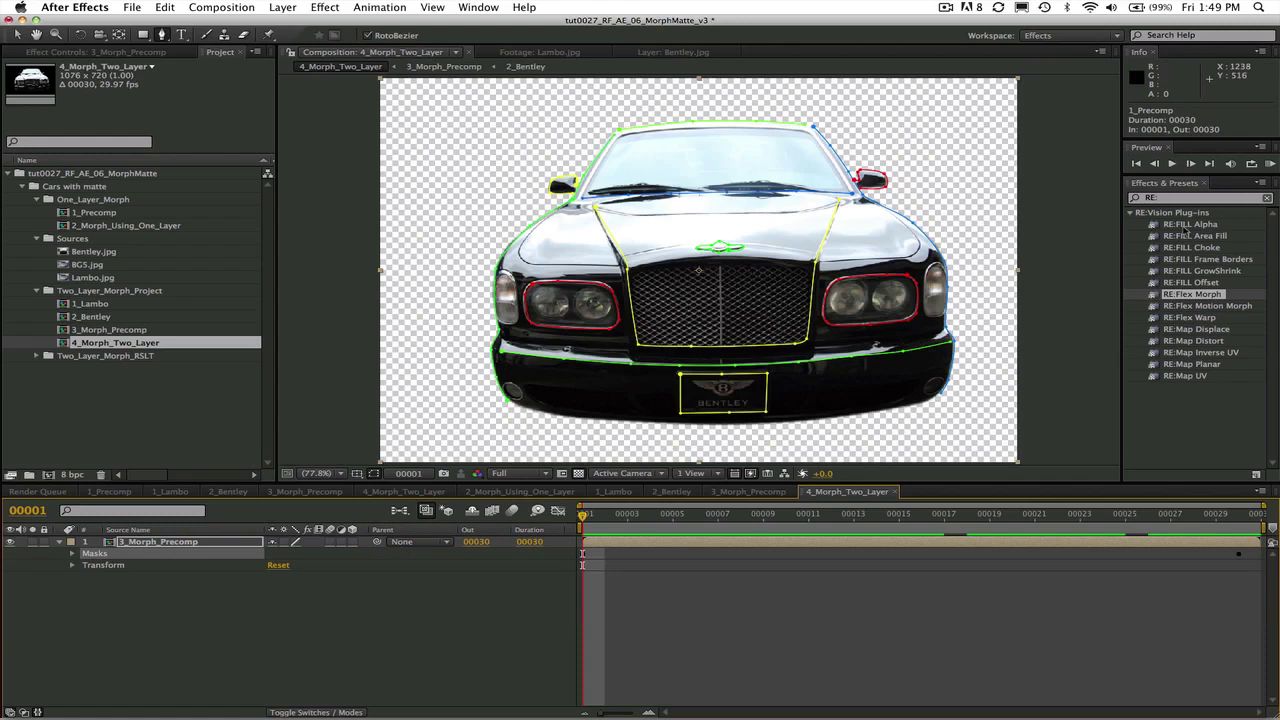
- Apply RE:Flex Morph to 3_Morph_Precomp and expand its effect settings
{"action": "left_click_drag", "start_coordinate": [1170, 296], "coordinate": [173, 541]}
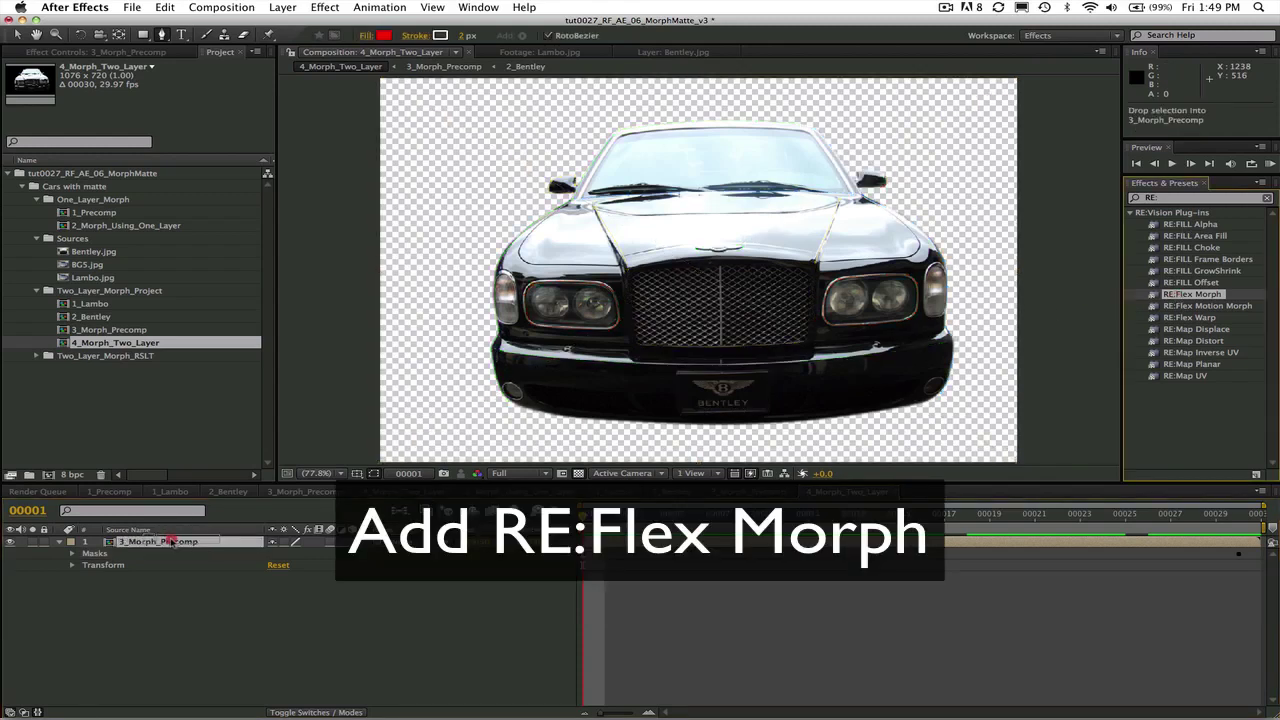
{"action": "left_click", "coordinate": [72, 565]}
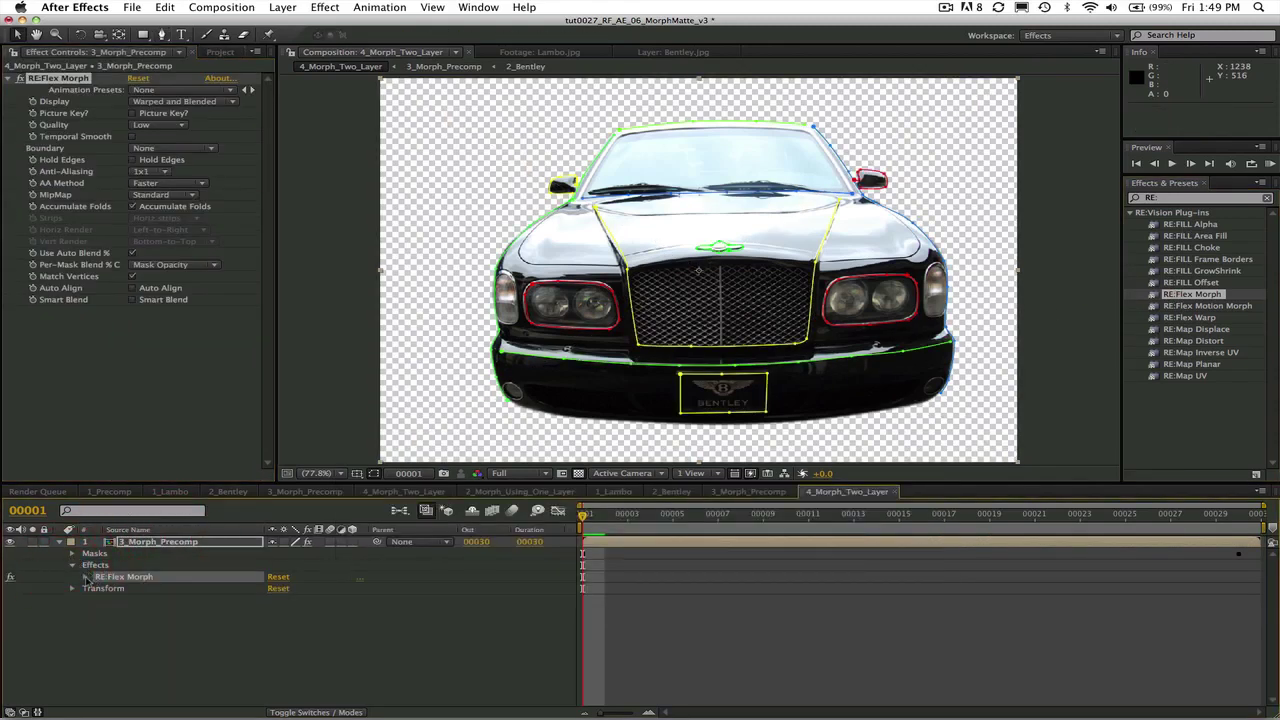
{"action": "left_click", "coordinate": [84, 577]}
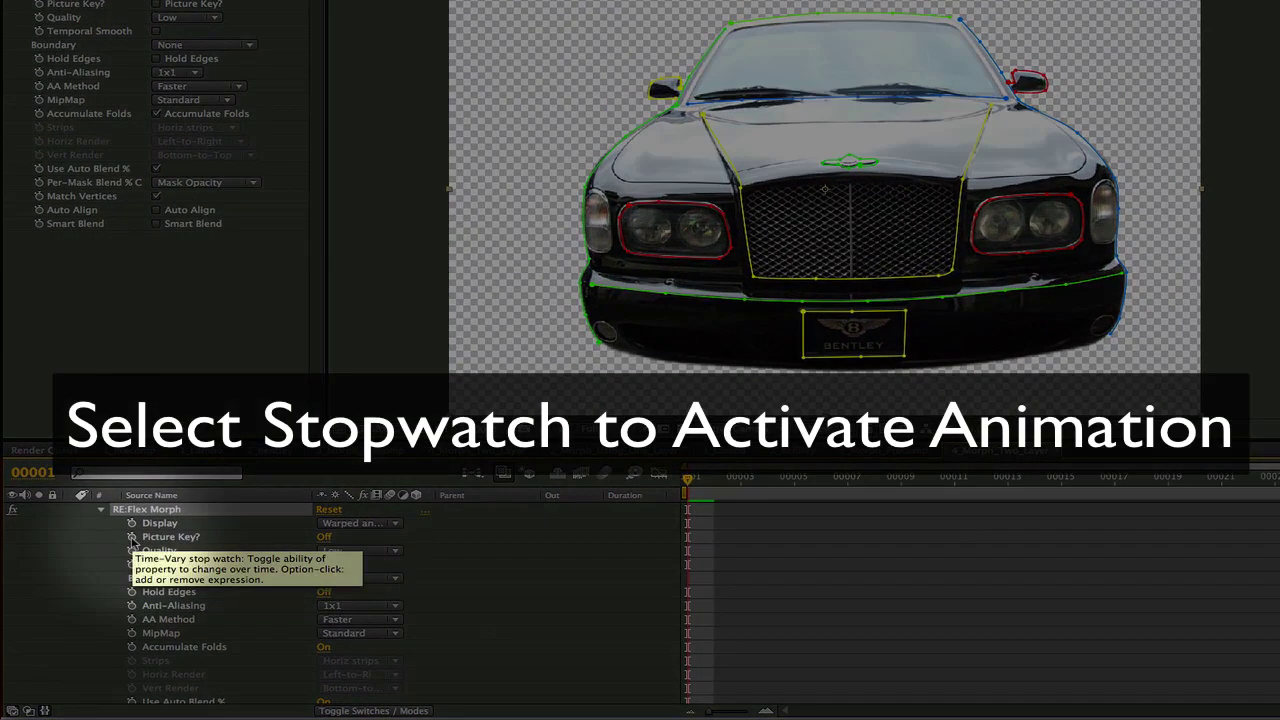
- Keyframe Picture Key? On at frame 1, Off at frame 2, and On at frame 30
{"action": "left_click", "coordinate": [131, 538]}
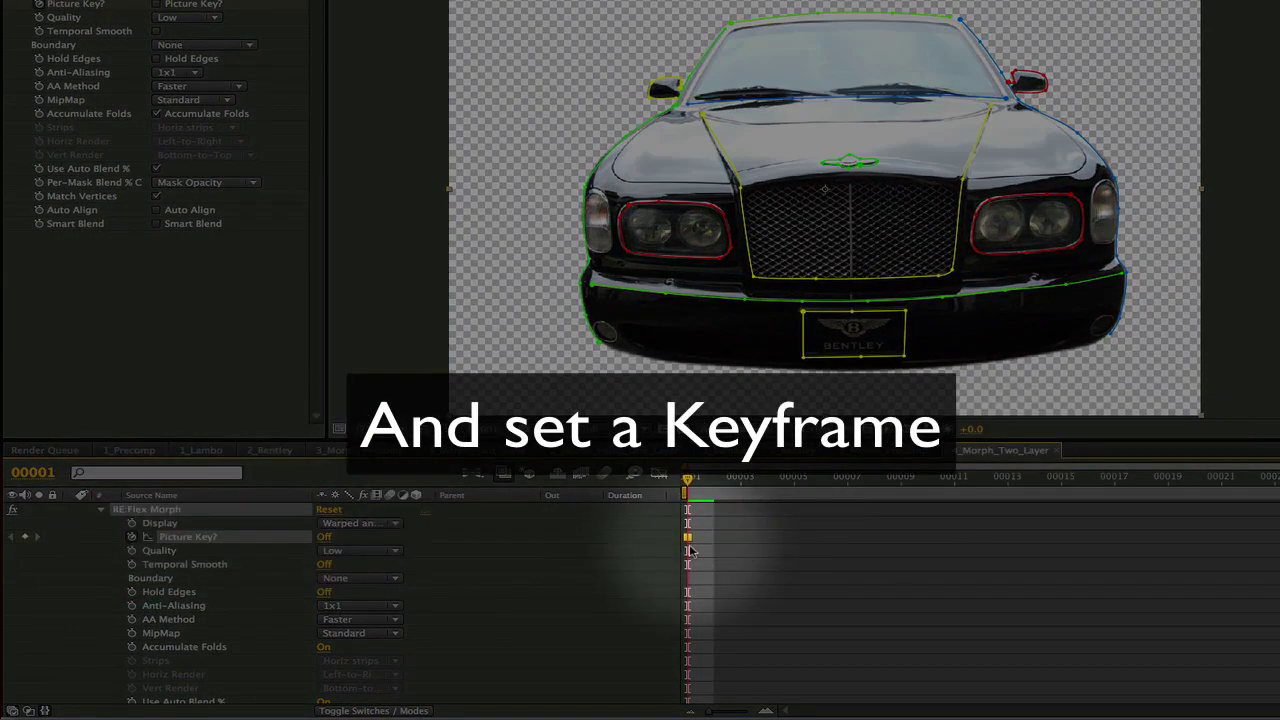
{"action": "left_click", "coordinate": [323, 537]}
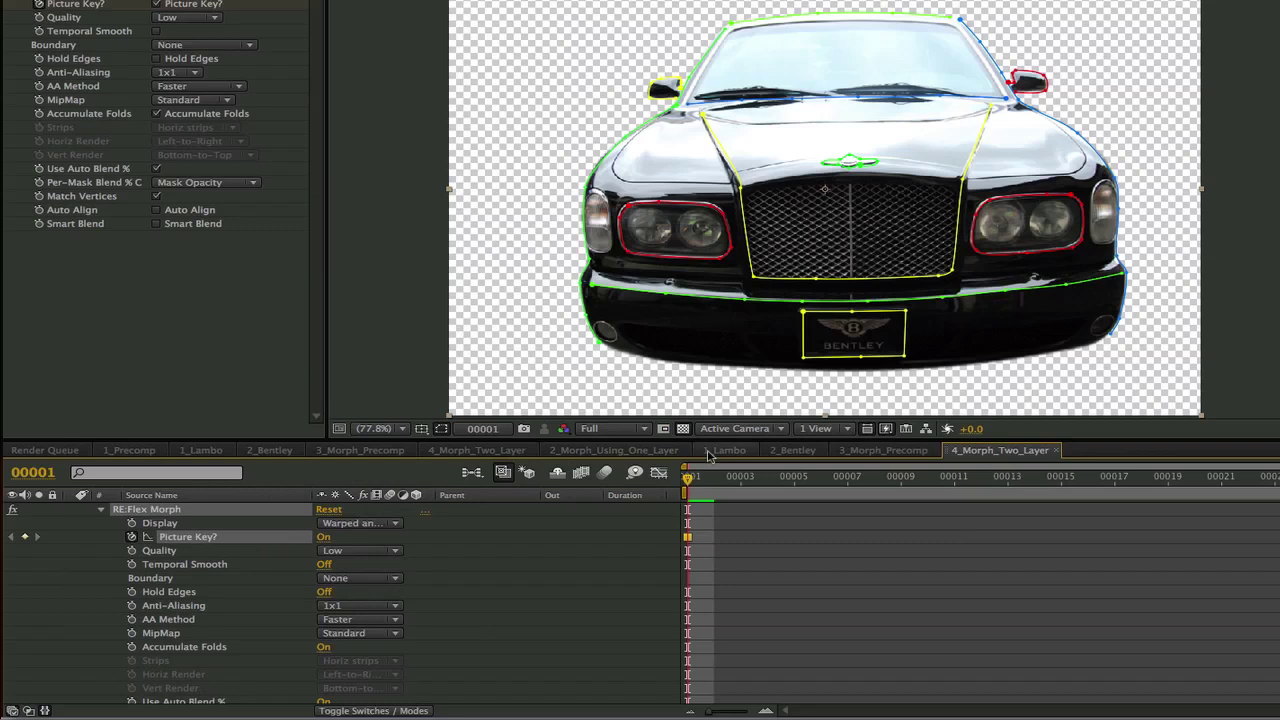
{"action": "left_click_drag", "start_coordinate": [688, 479], "coordinate": [712, 480]}
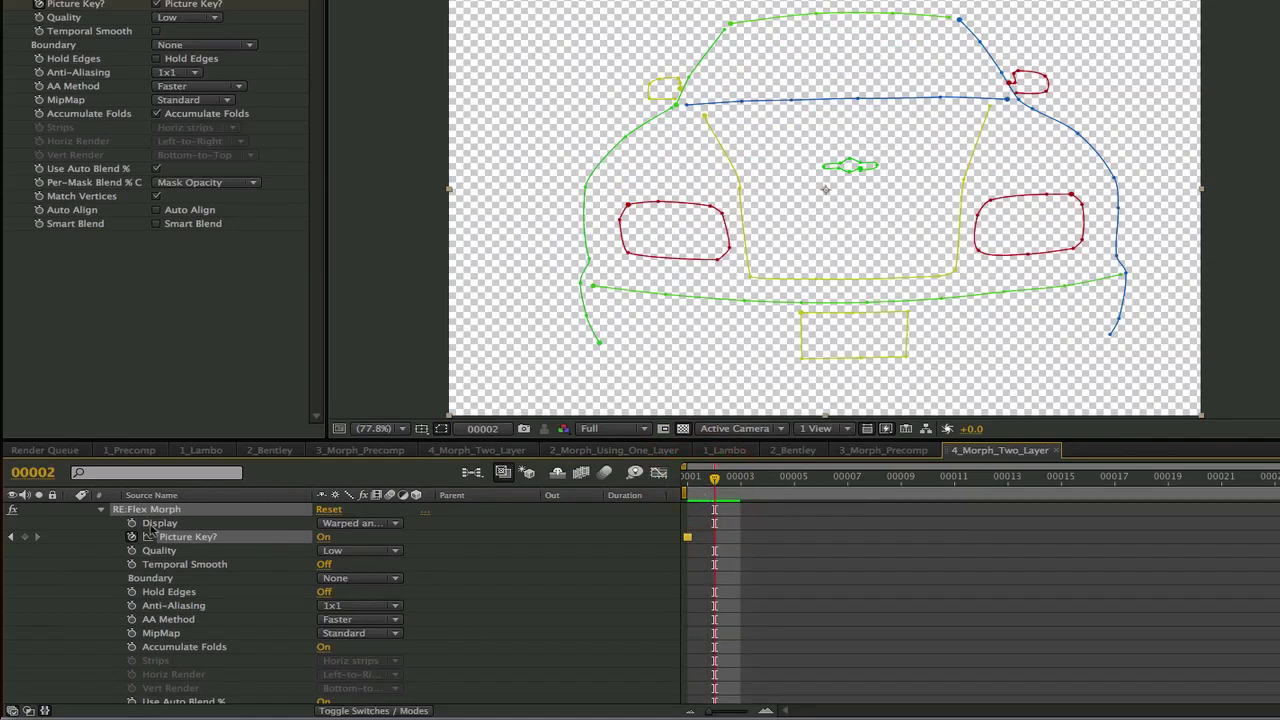
{"action": "left_click", "coordinate": [323, 537]}
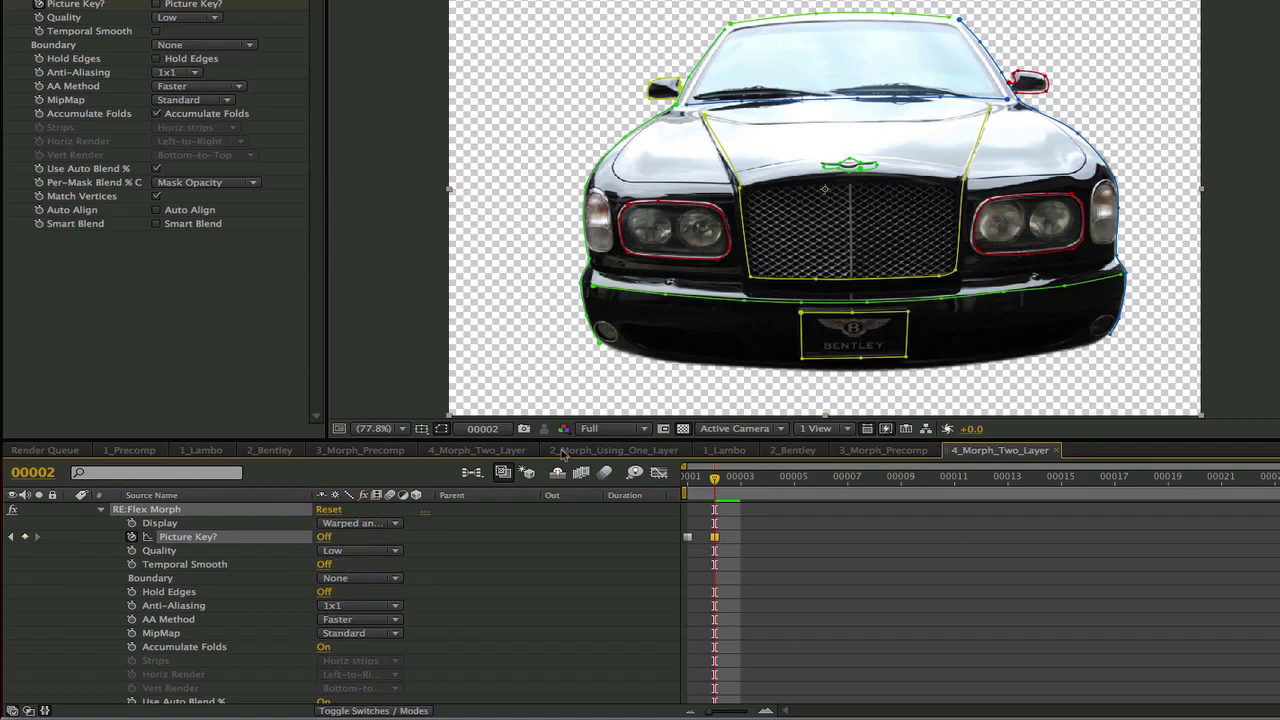
{"action": "left_click_drag", "start_coordinate": [718, 481], "coordinate": [1279, 480]}
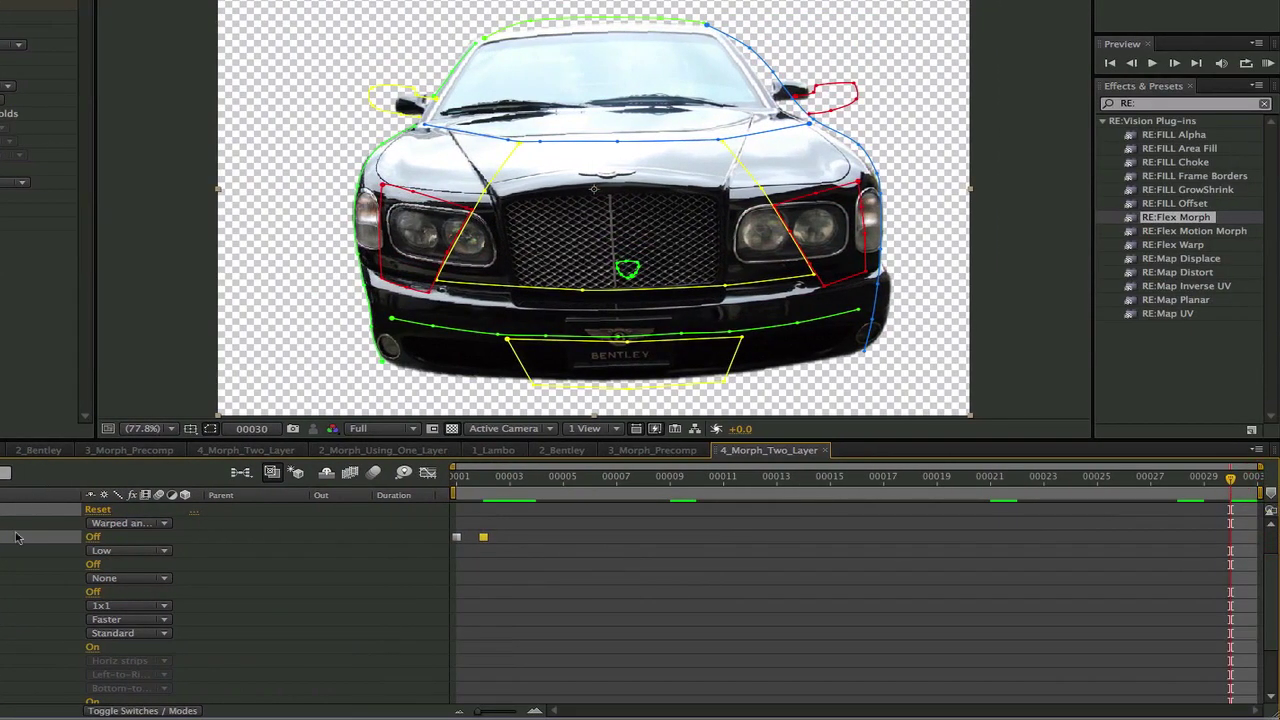
{"action": "left_click", "coordinate": [94, 539]}
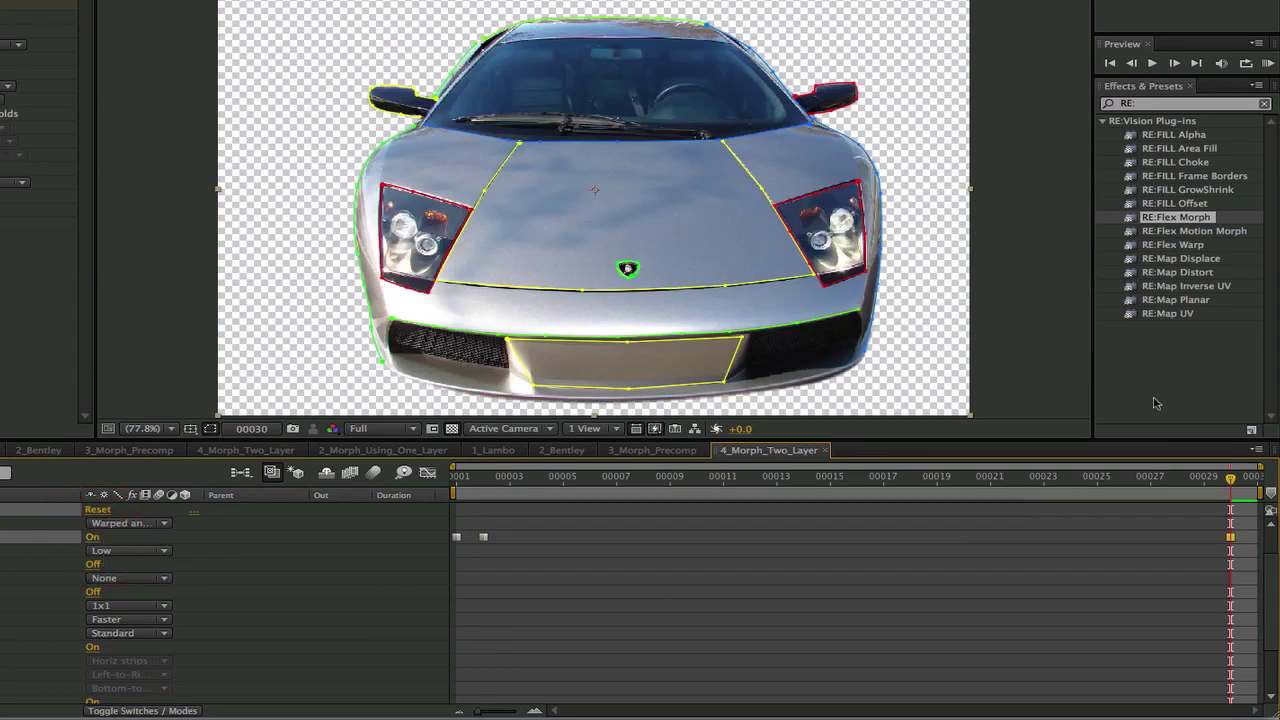
- Run a RAM preview of the 30-frame Bentley-to-Lamborghini morph, then stop it
{"action": "left_click", "coordinate": [1267, 62]}
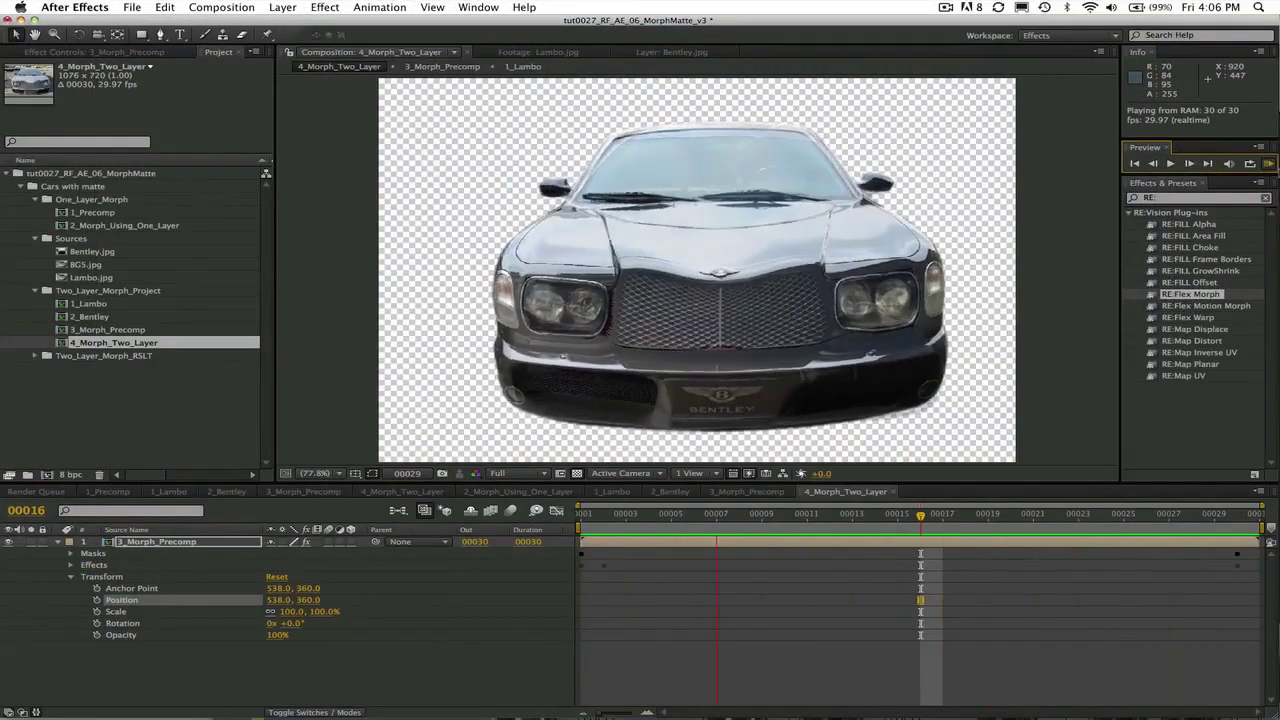
{"action": "left_click", "coordinate": [1268, 165]}
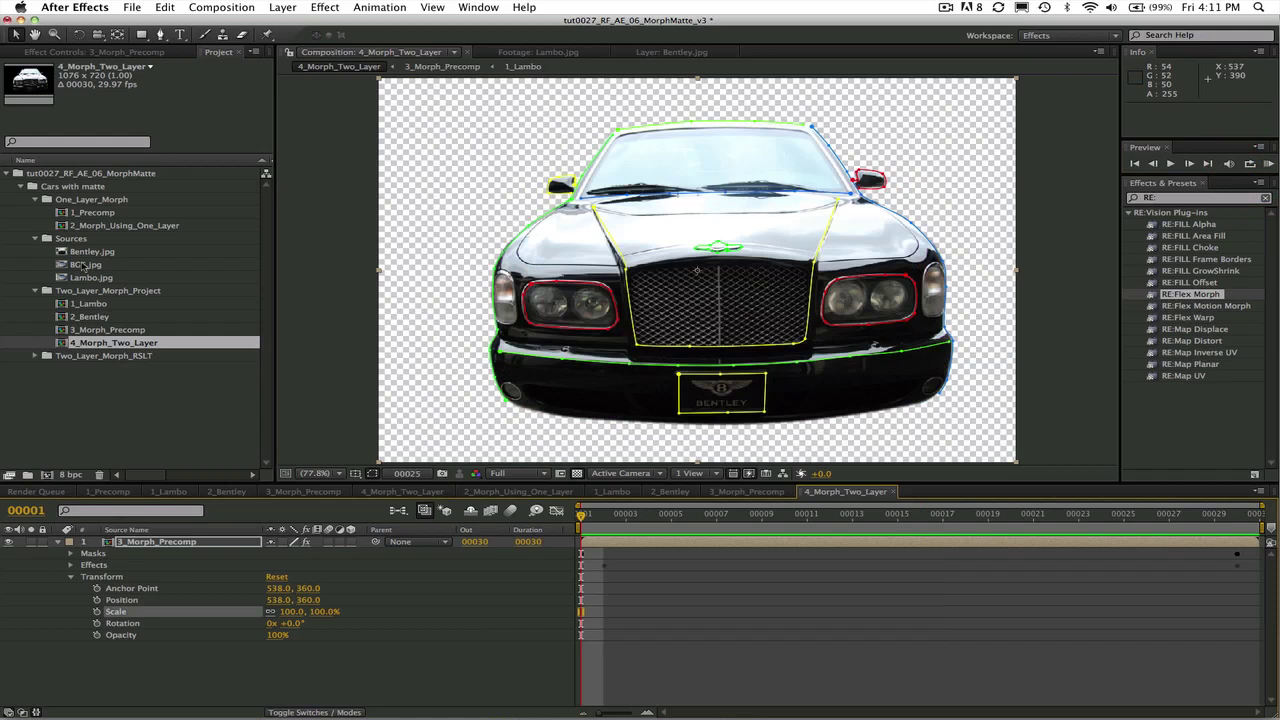
- Place BG5.jpg beneath 3_Morph_Precomp and preview the morph over the parking lot
{"action": "left_click_drag", "start_coordinate": [85, 265], "coordinate": [95, 646]}
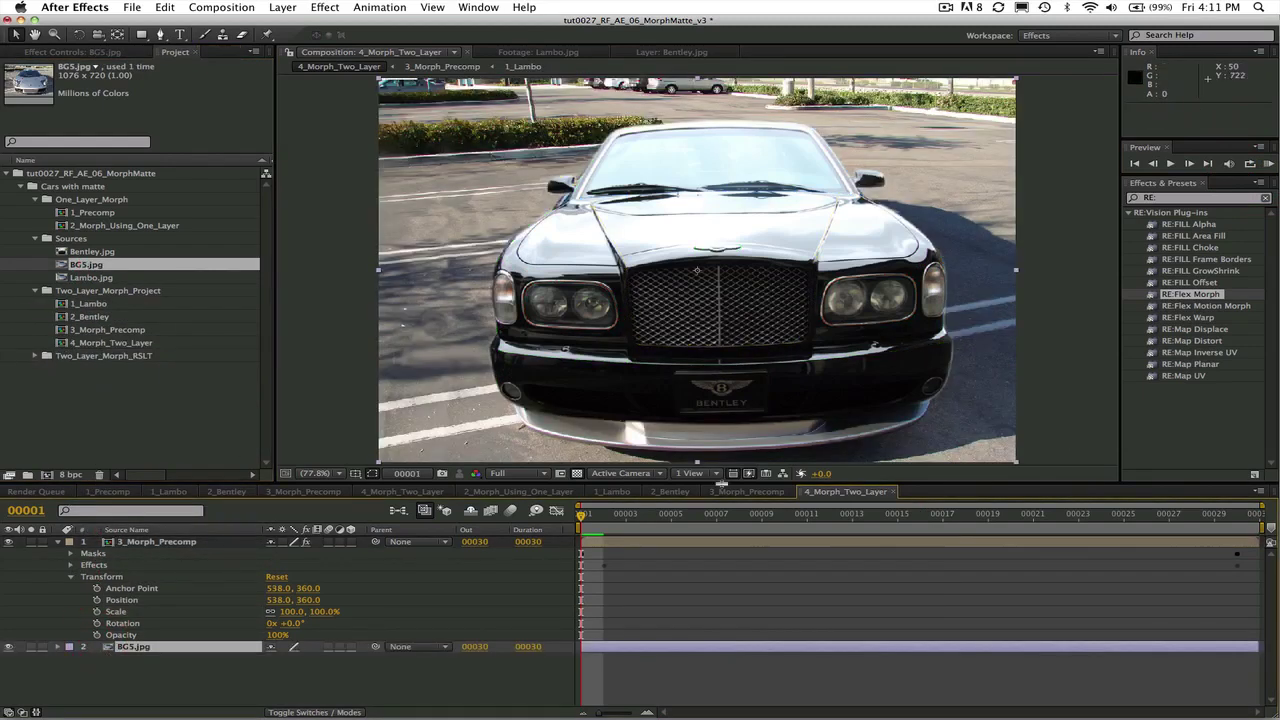
{"action": "left_click", "coordinate": [1270, 165]}
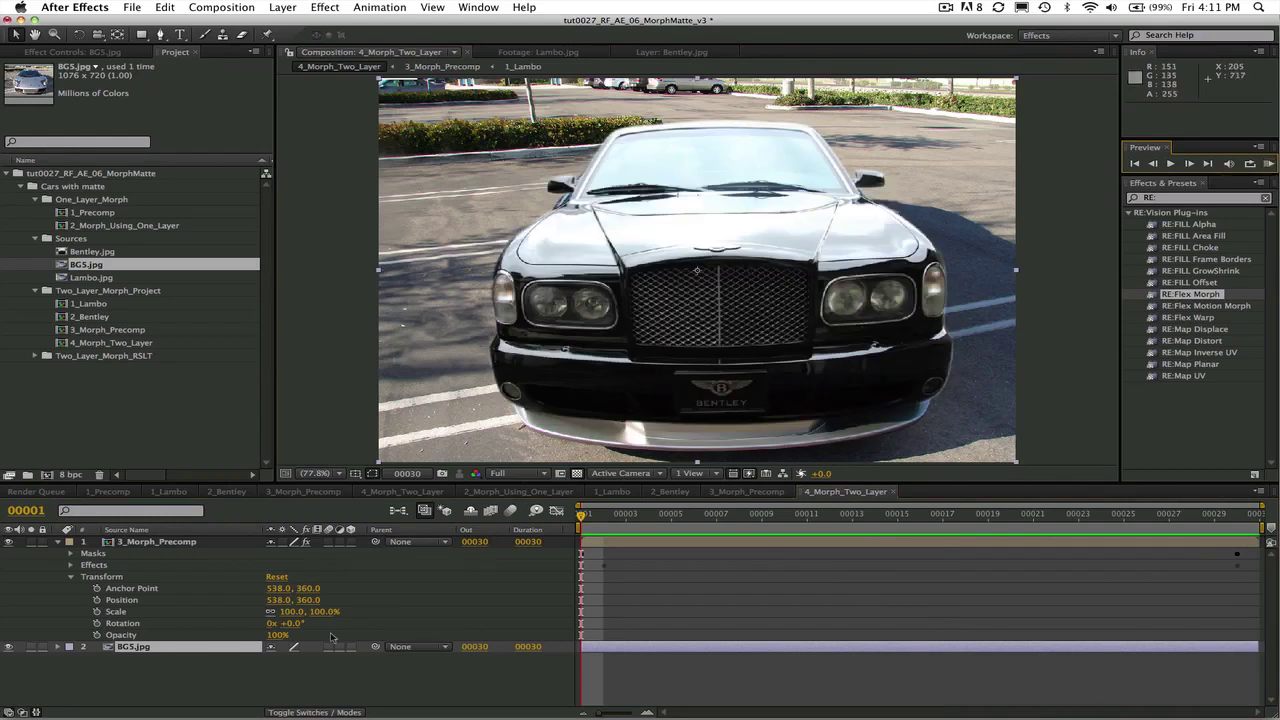
- Scale 3_Morph_Precomp to 113% and set its position to 538, 381 over the parking lot
{"action": "left_click", "coordinate": [289, 611]}
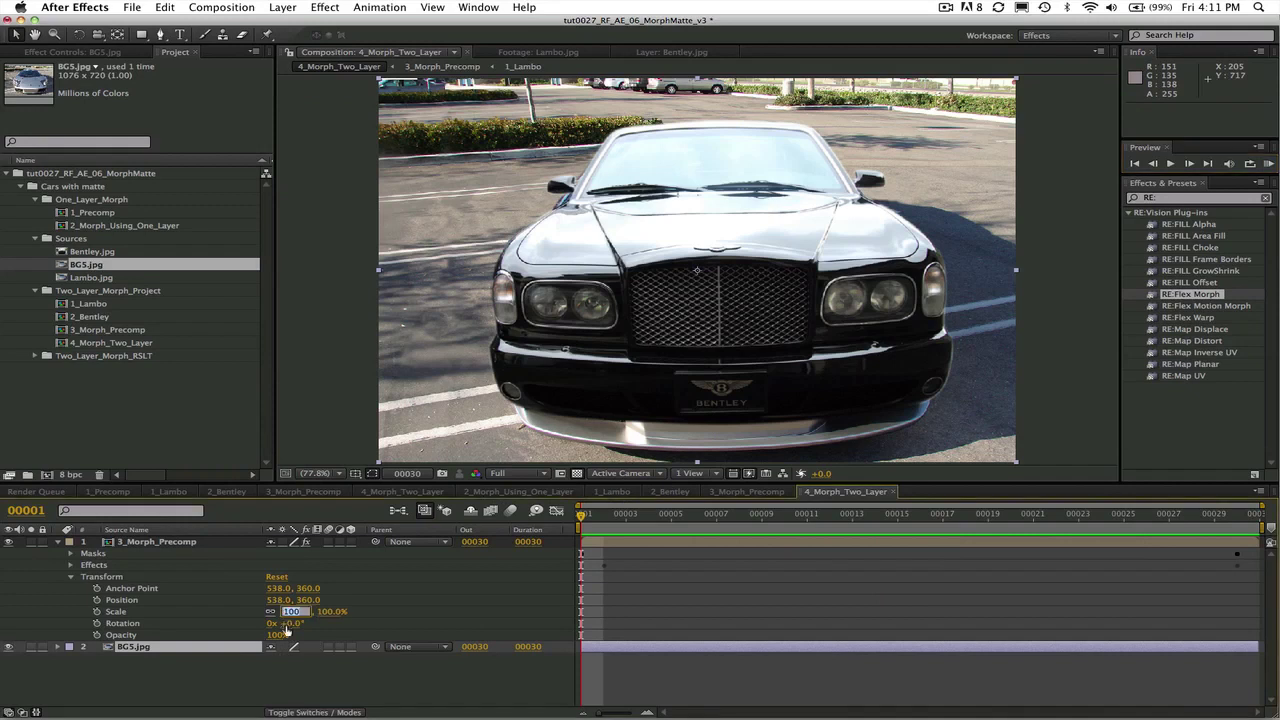
{"action": "type", "text": "113"}
{"action": "key", "text": "Return"}
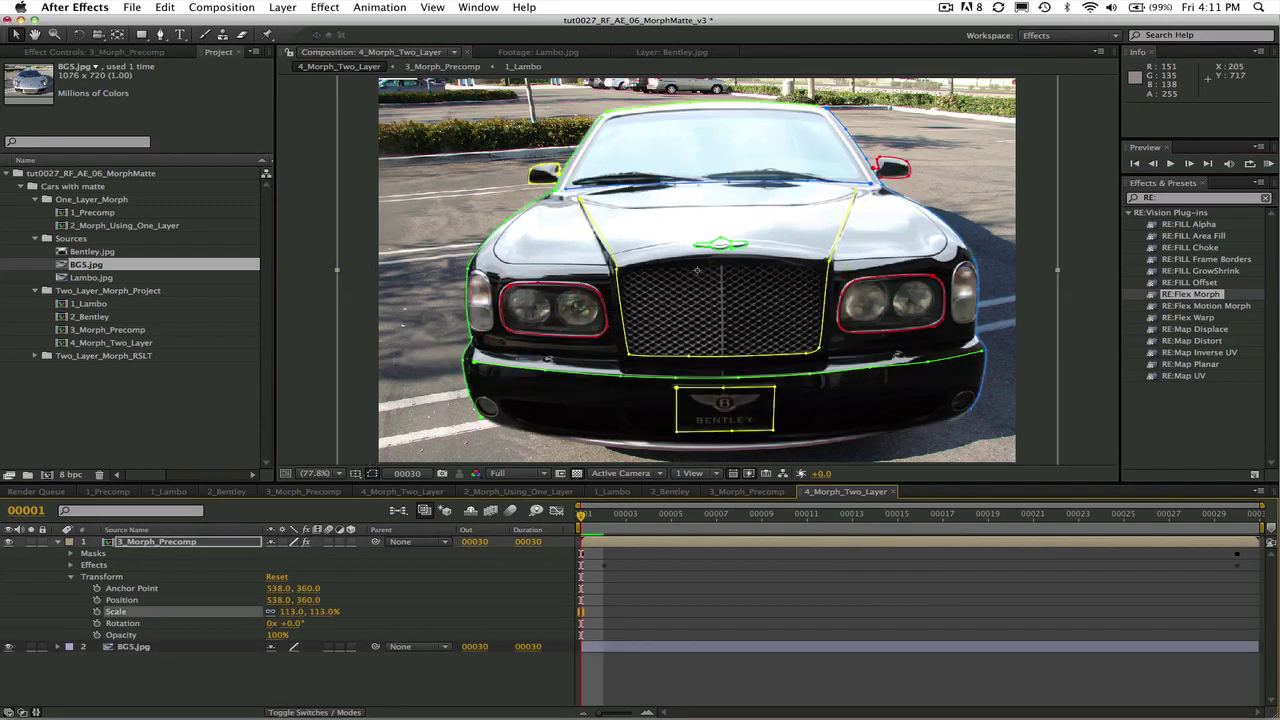
{"action": "left_click_drag", "start_coordinate": [307, 599], "coordinate": [327, 598]}
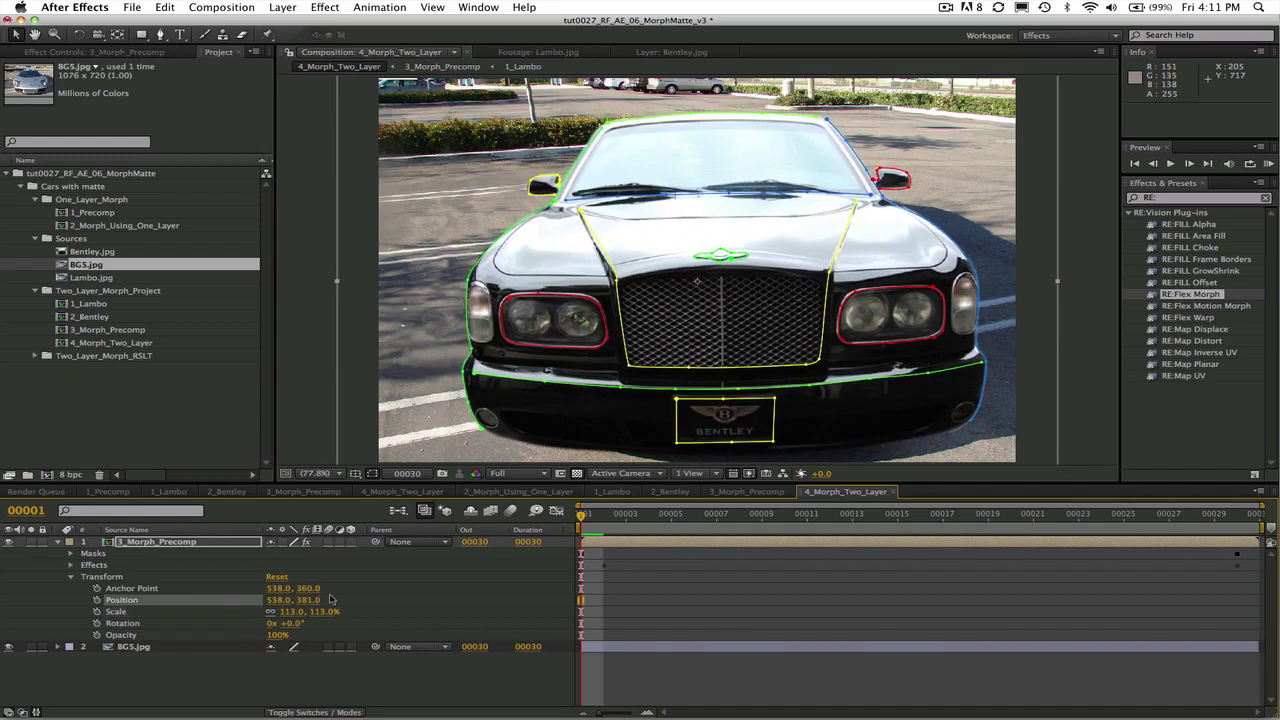